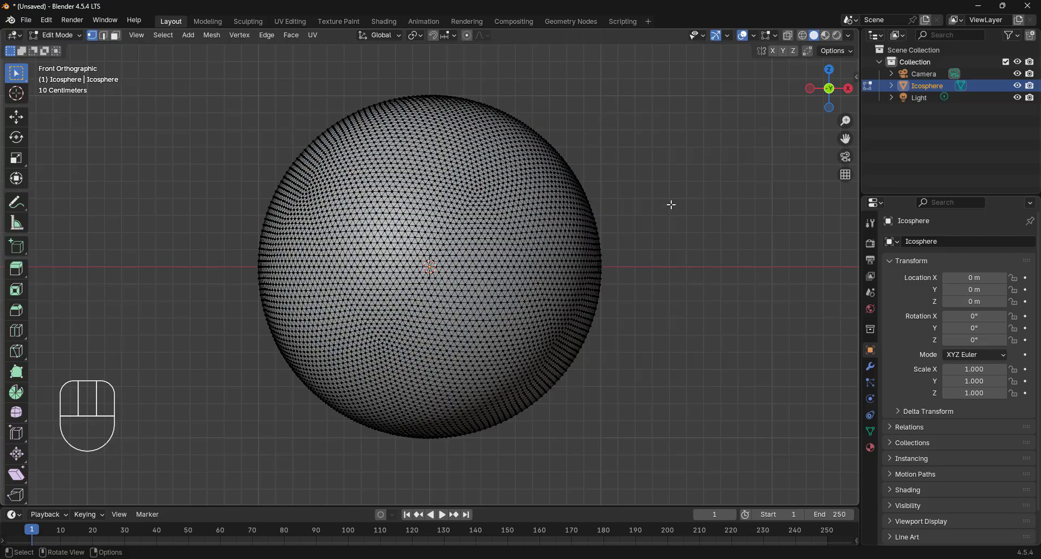
Circle-select the hair-covered area across the sphere's crown and back in wireframe right view, then return to solid shading.
click(802, 36)
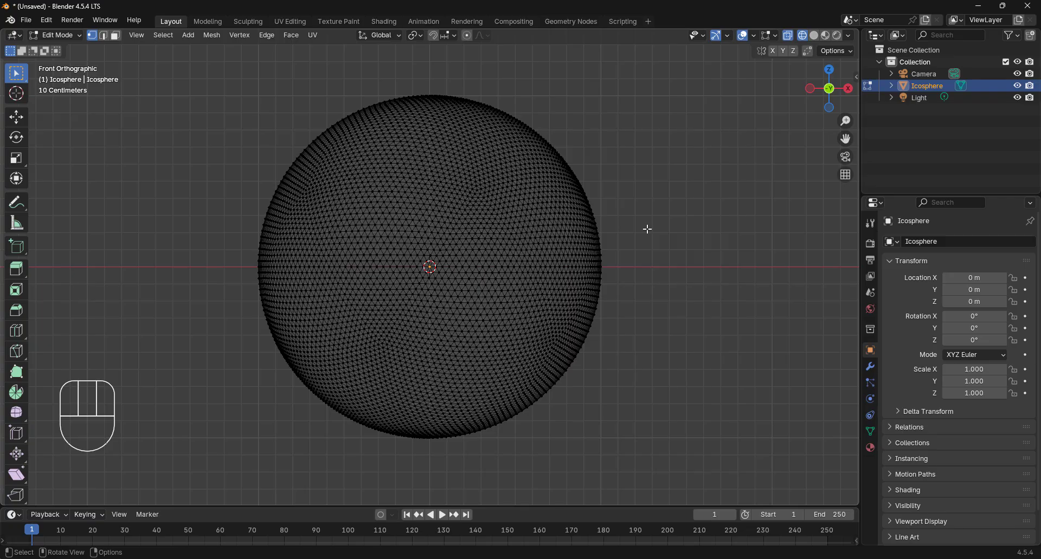
key(KP_3)
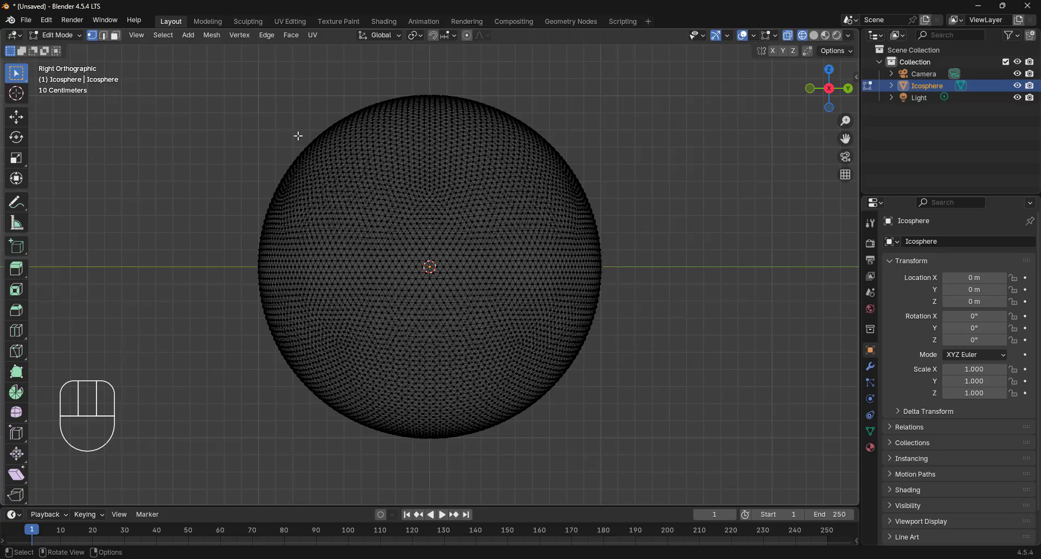
key(c)
mouse_move(325, 138)
mouse_down()
mouse_move(344, 133)
mouse_move(310, 145)
mouse_move(328, 130)
mouse_move(382, 140)
mouse_move(379, 156)
mouse_move(387, 102)
mouse_move(502, 129)
mouse_move(589, 214)
mouse_move(612, 287)
mouse_move(606, 242)
mouse_move(553, 227)
mouse_move(464, 154)
mouse_move(407, 145)
mouse_move(284, 171)
mouse_move(404, 165)
mouse_move(469, 203)
mouse_move(498, 188)
mouse_move(556, 262)
mouse_move(543, 266)
mouse_move(561, 274)
mouse_move(566, 306)
mouse_move(464, 174)
mouse_move(434, 217)
mouse_move(393, 195)
mouse_up()
scroll(313, 137, down, 6)
scroll(362, 145, up, 10)
scroll(395, 106, down, 5)
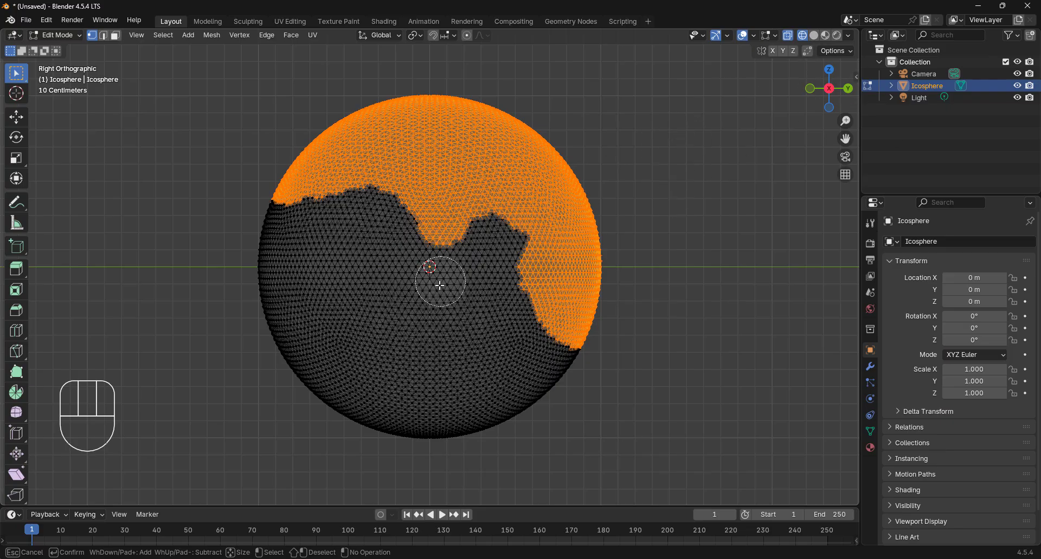
key(Escape)
middle_drag(183, 238, 628, 248)
mouse_move(659, 202)
middle_down()
mouse_move(806, 216)
mouse_move(629, 220)
mouse_move(578, 201)
mouse_move(660, 179)
mouse_move(849, 227)
mouse_move(672, 213)
mouse_move(837, 219)
mouse_move(704, 204)
mouse_move(781, 213)
mouse_move(755, 206)
mouse_move(759, 195)
middle_up()
click(813, 36)
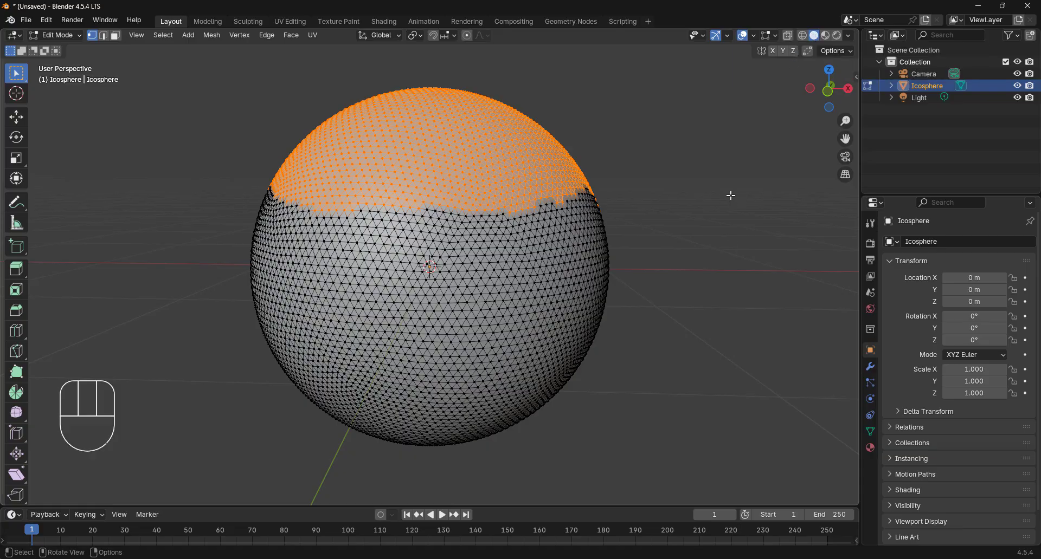
Duplicate the selected scalp area and separate the copy into its own object.
middle_drag(742, 214, 685, 212)
scroll(695, 215, down, 2)
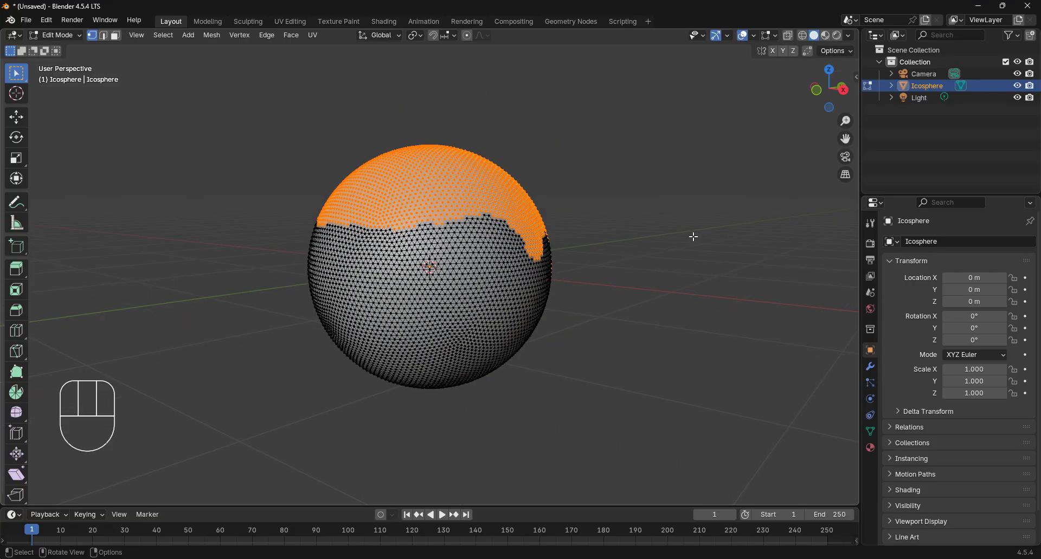
key(shift+d)
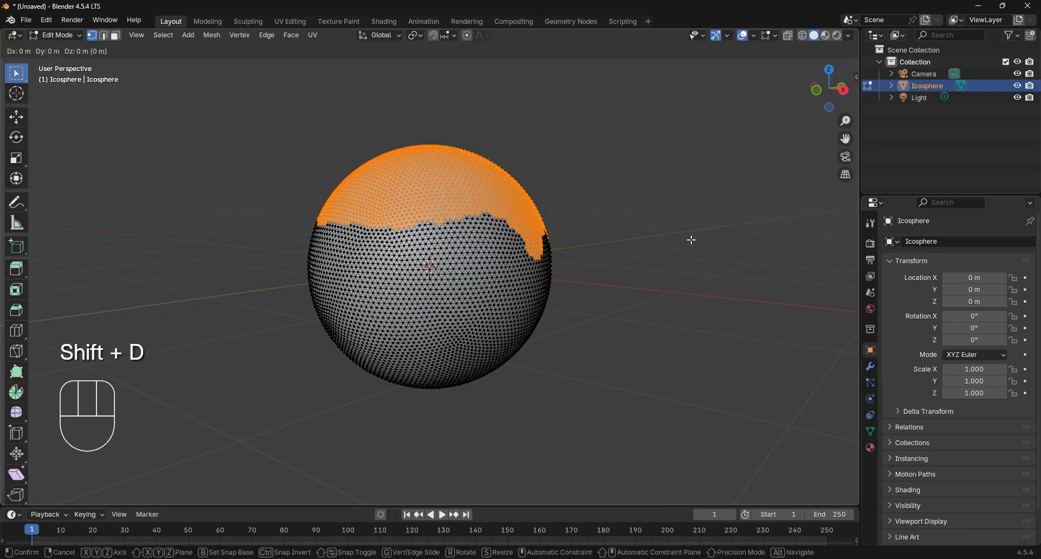
click(692, 239)
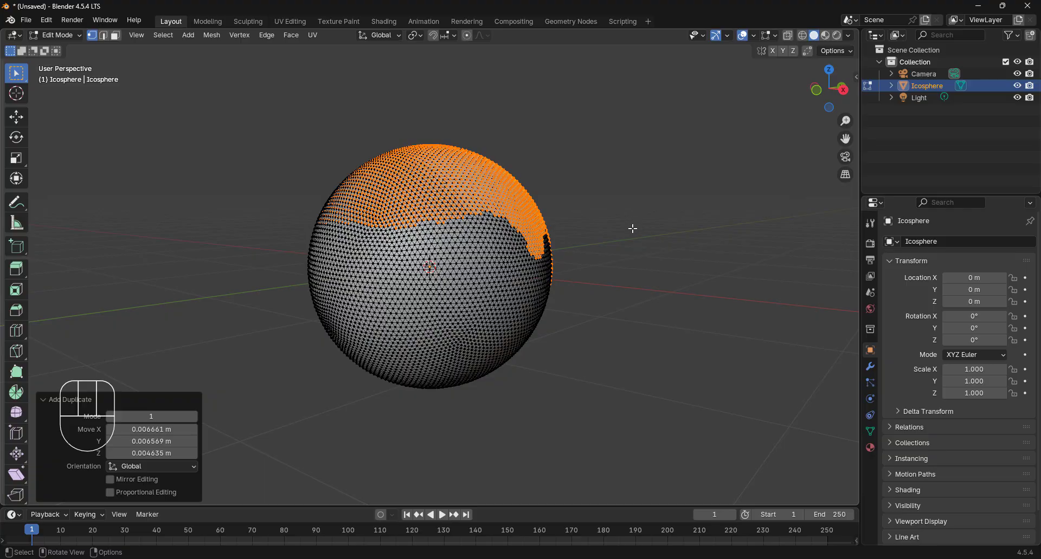
key(p)
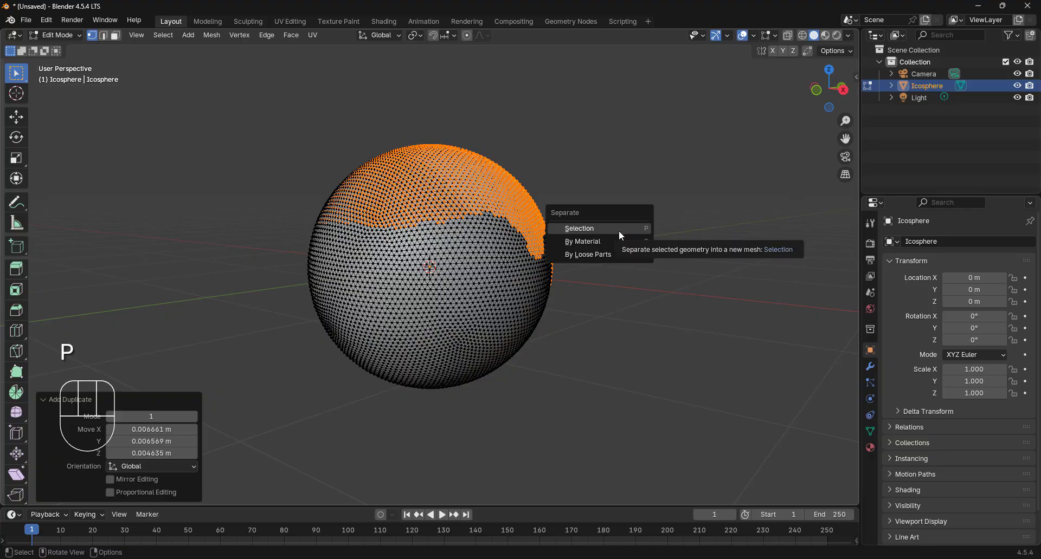
click(589, 231)
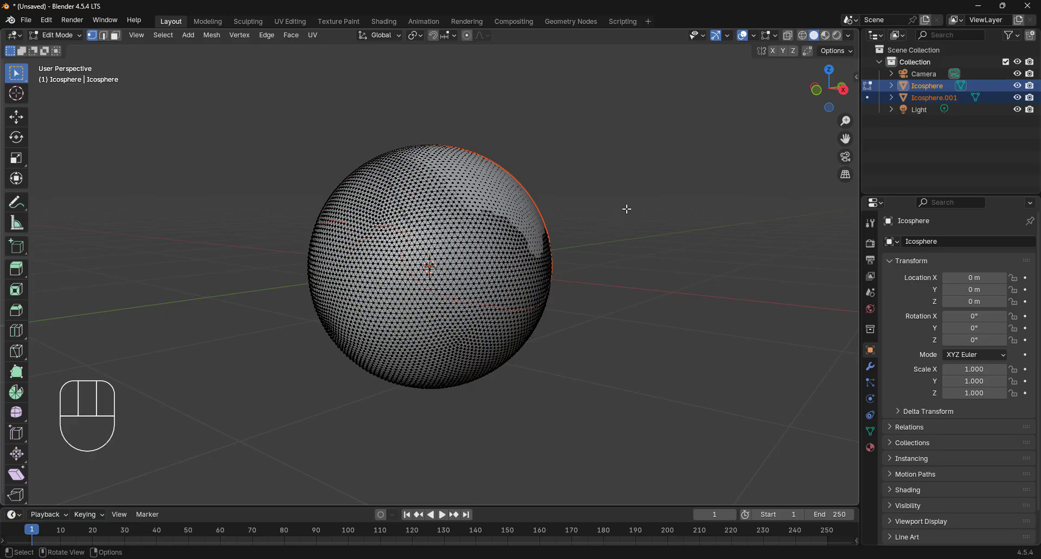
Switch to Object Mode and rename the separated scalp piece as hair.
click(58, 35)
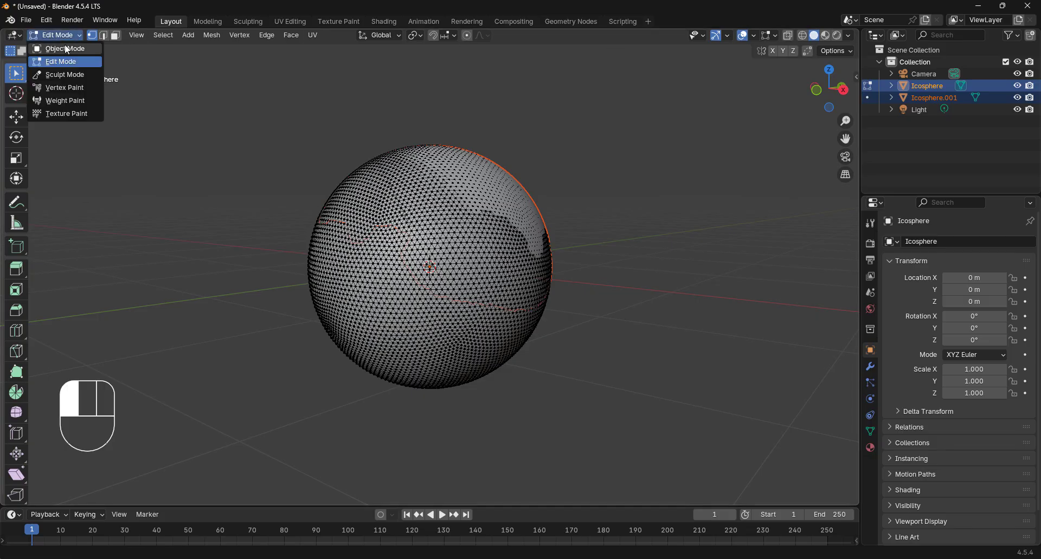
click(66, 47)
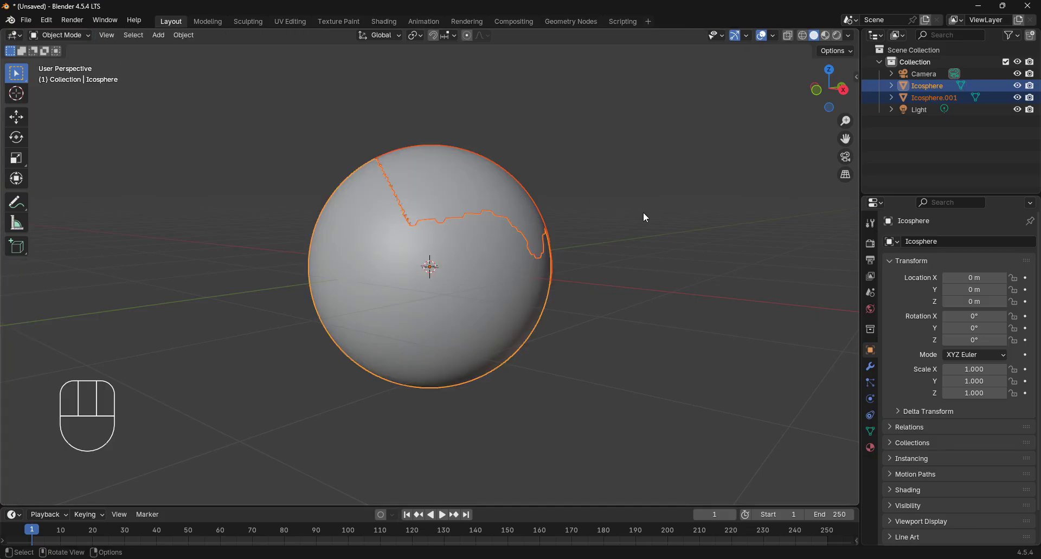
click(468, 200)
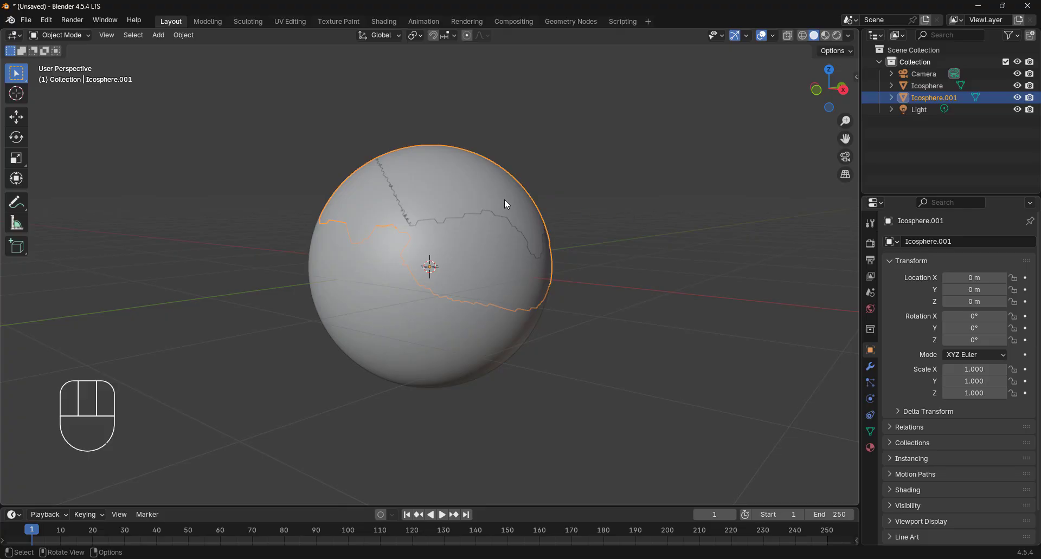
middle_drag(559, 215, 671, 239)
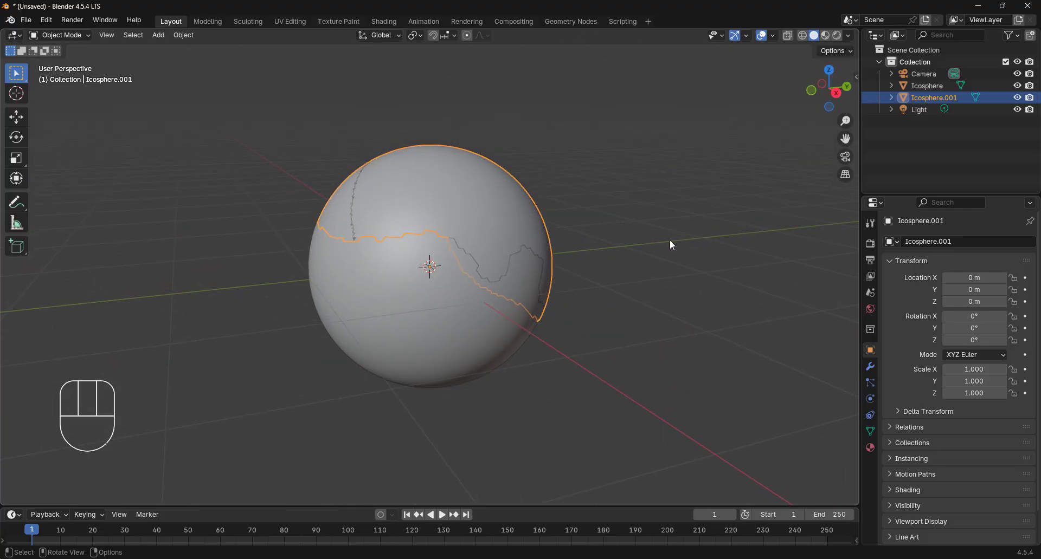
right_click(938, 100)
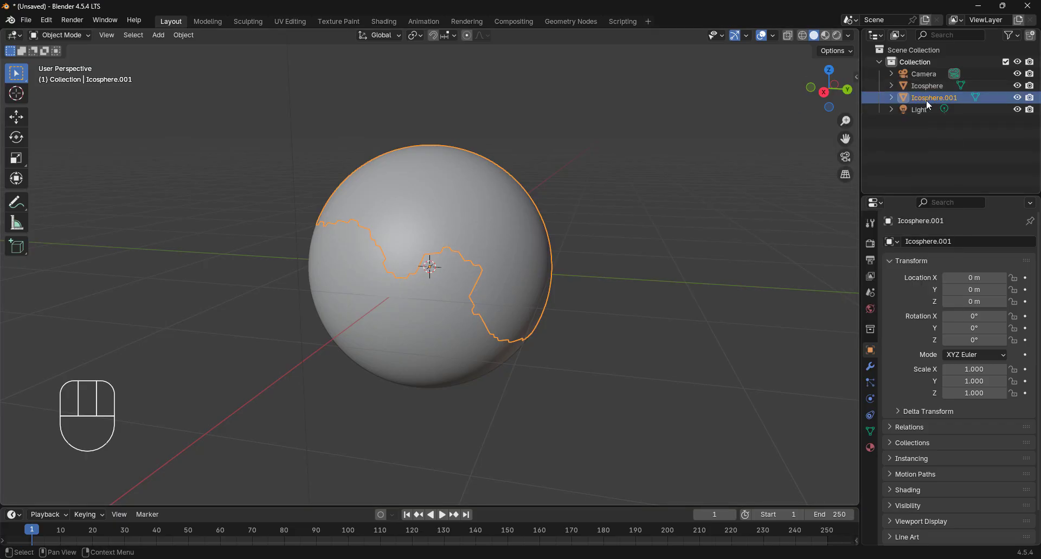
double_click(926, 99)
click(928, 97)
double_click(928, 99)
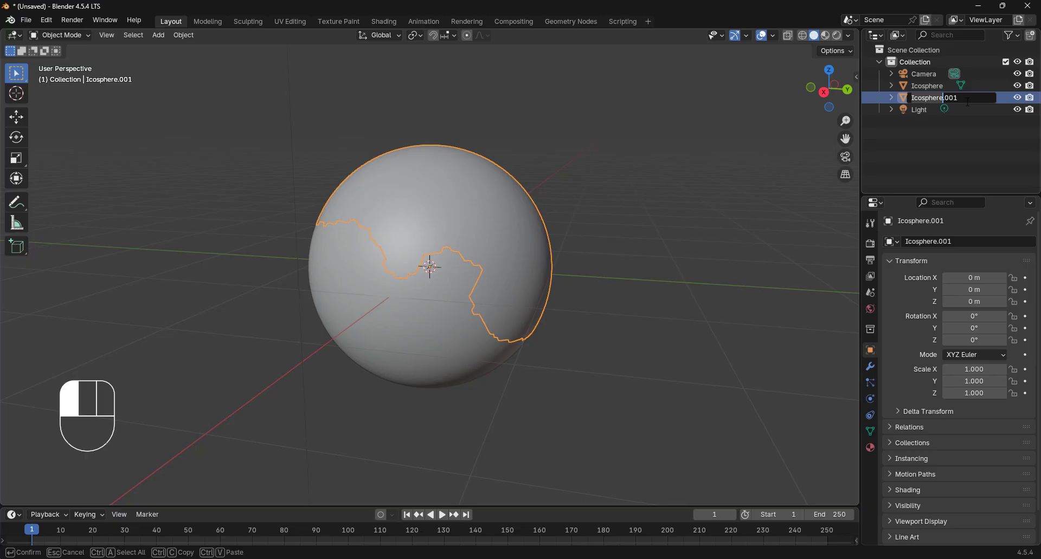
text(hair)
click(448, 218)
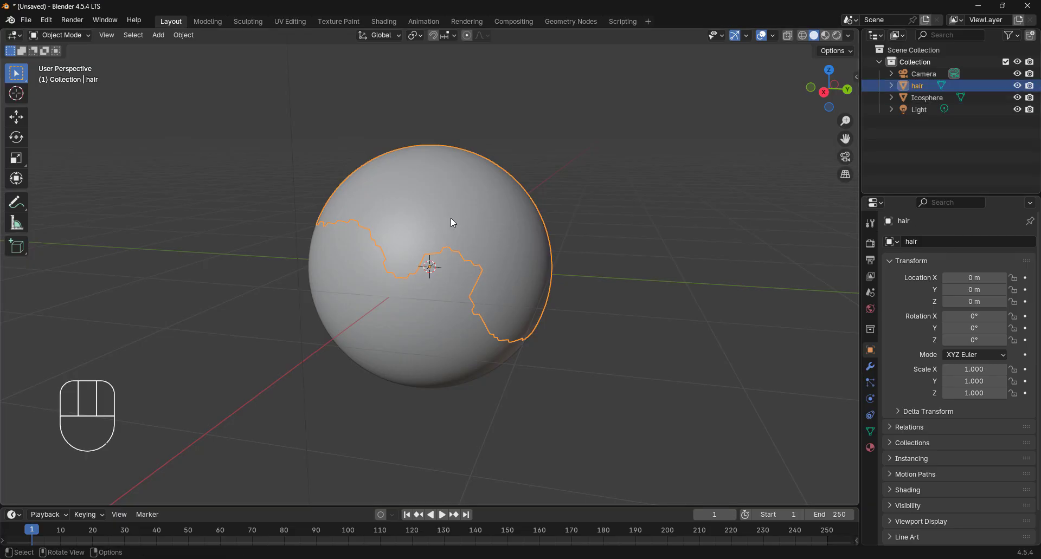
Scale the hair object down uniformly to about 0.955 so it sits just inside the sphere.
key(s)
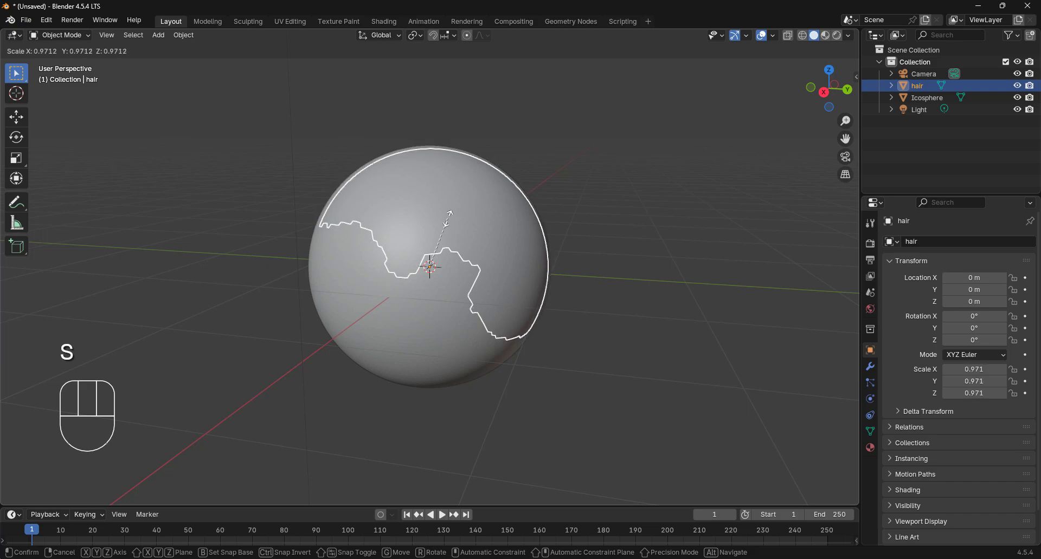
click(449, 214)
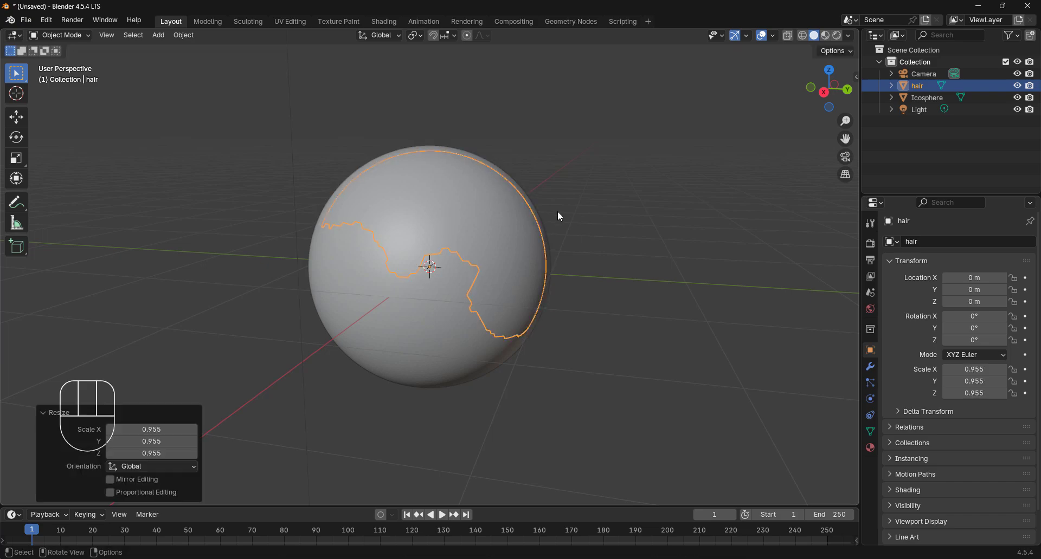
middle_drag(571, 210, 708, 245)
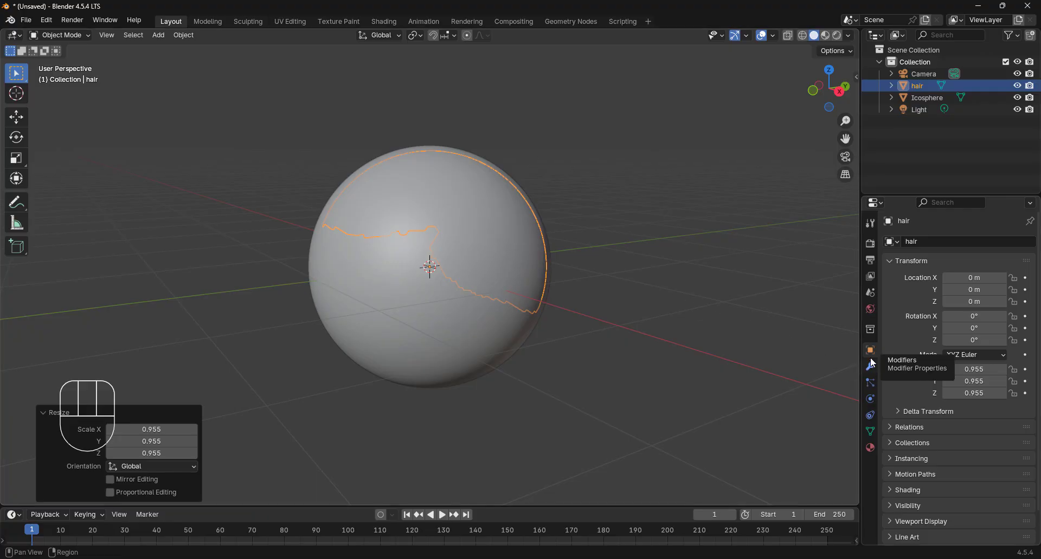
Add a particle system of type Hair to the hair object.
click(872, 387)
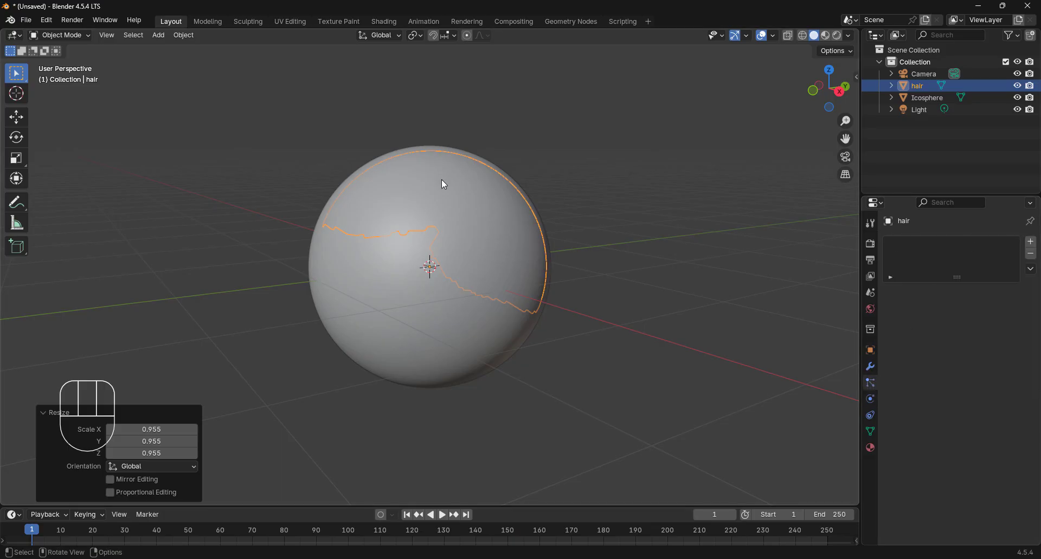
click(1029, 243)
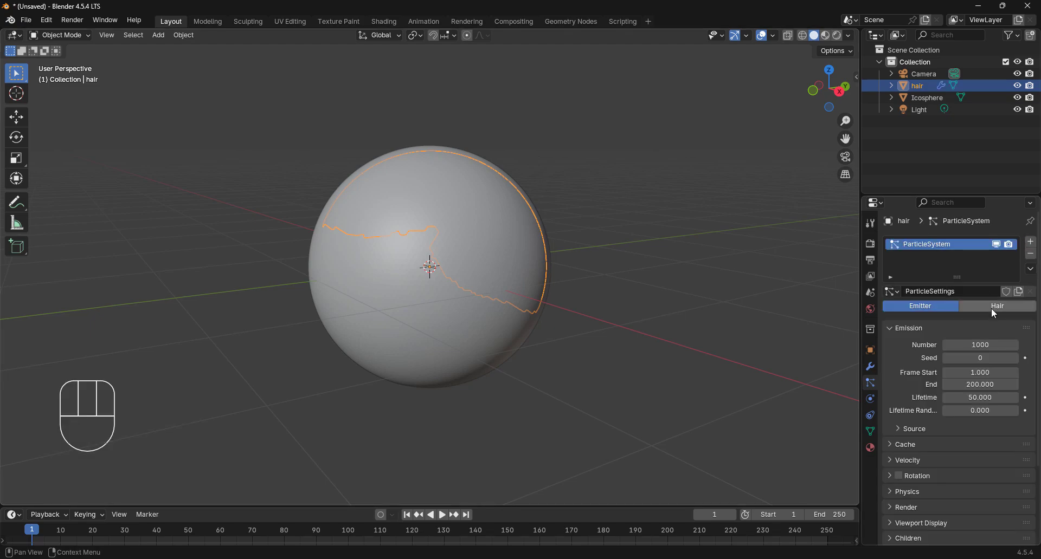
click(993, 309)
key(KP_1)
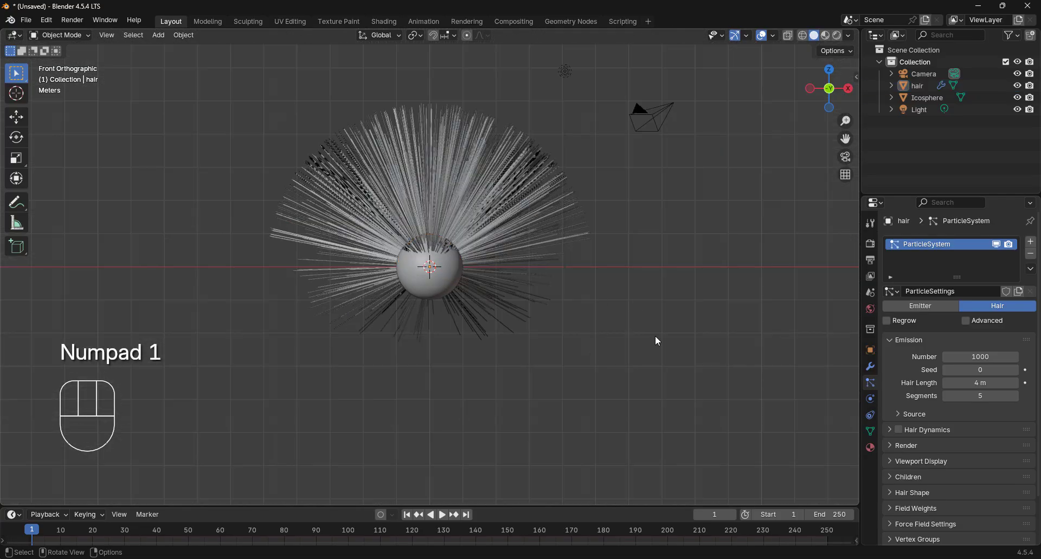
middle_drag(658, 342, 583, 344)
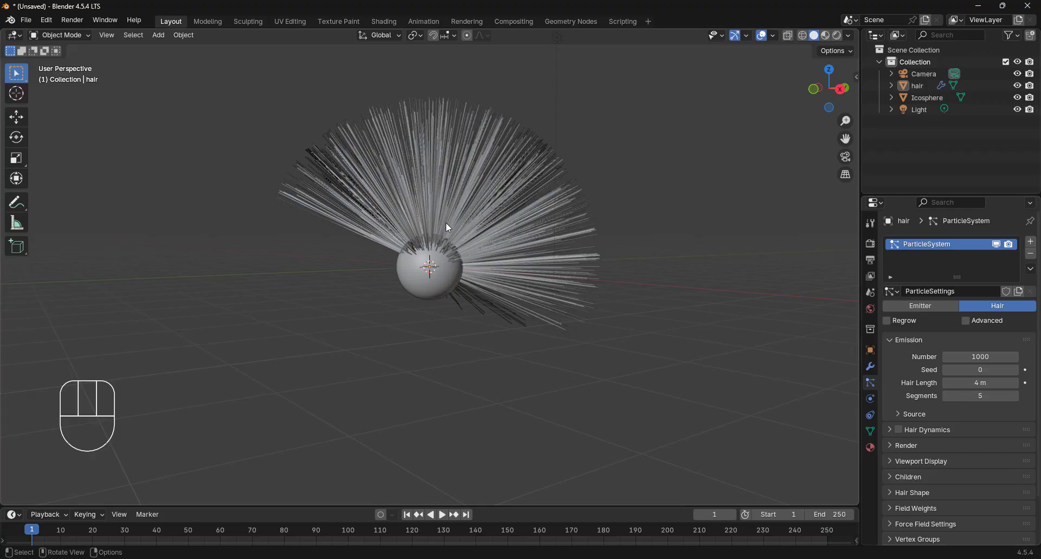
Reselect the hair object and shorten its particle Hair Length to 0.96 m.
click(423, 282)
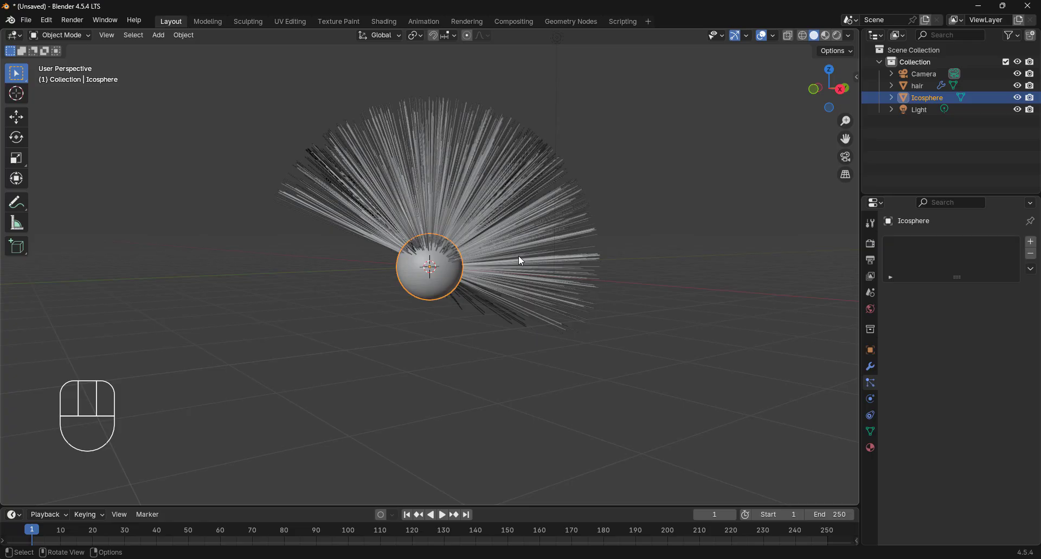
click(872, 389)
click(444, 259)
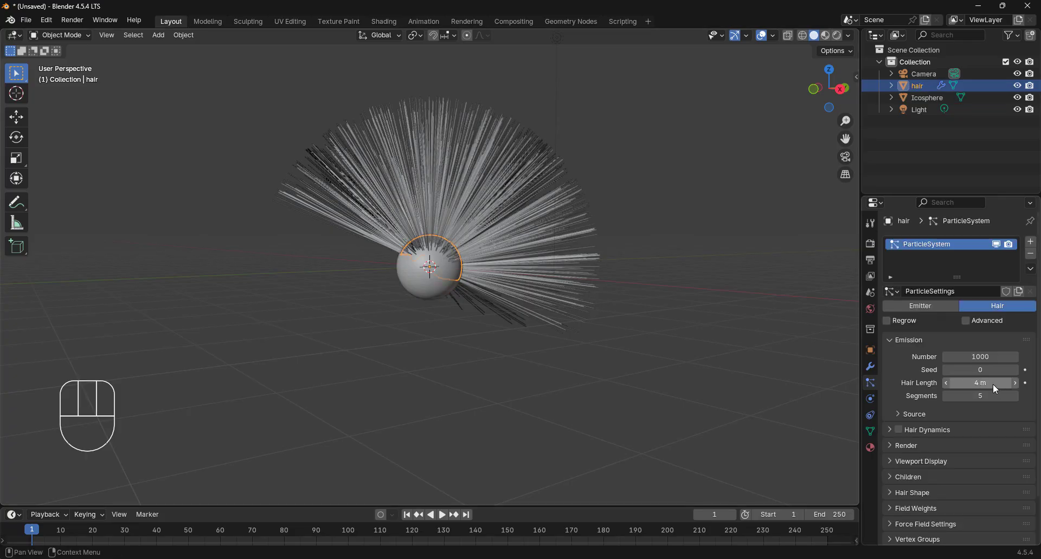
drag(994, 384, 899, 385)
middle_drag(655, 334, 718, 330)
scroll(717, 329, up, 3)
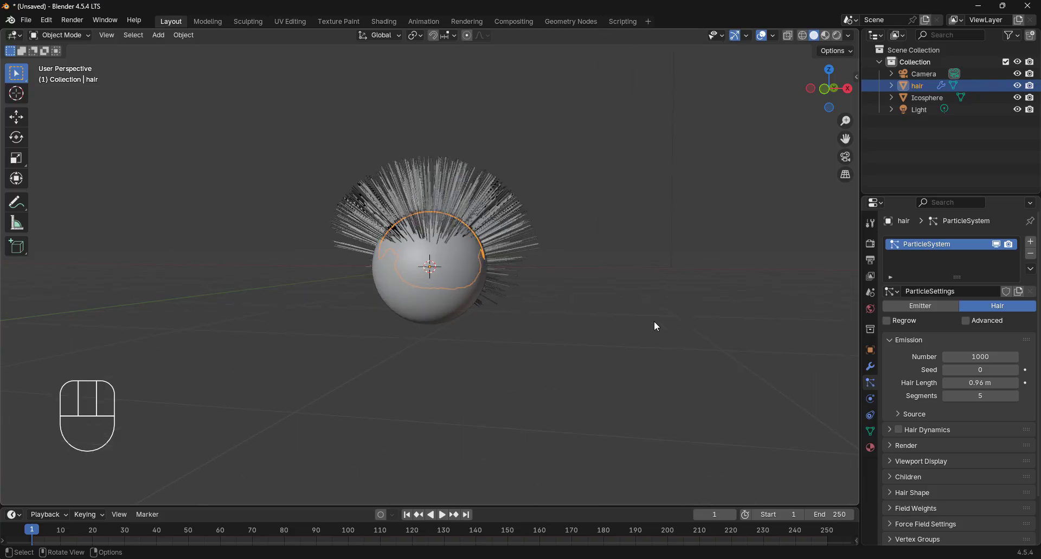
scroll(654, 322, up, 2)
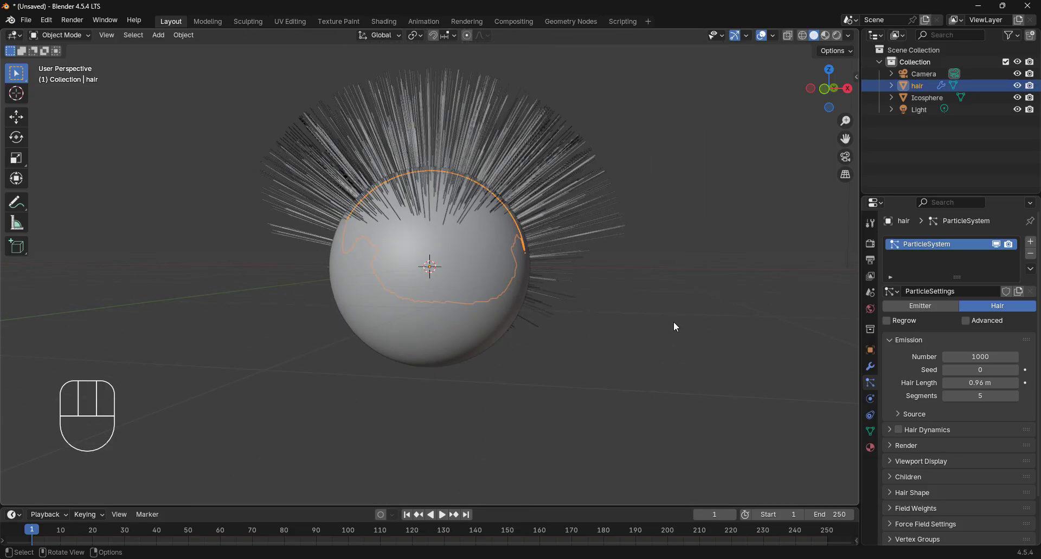
Set the hair particle system's children to Interpolated.
scroll(883, 398, down, 2)
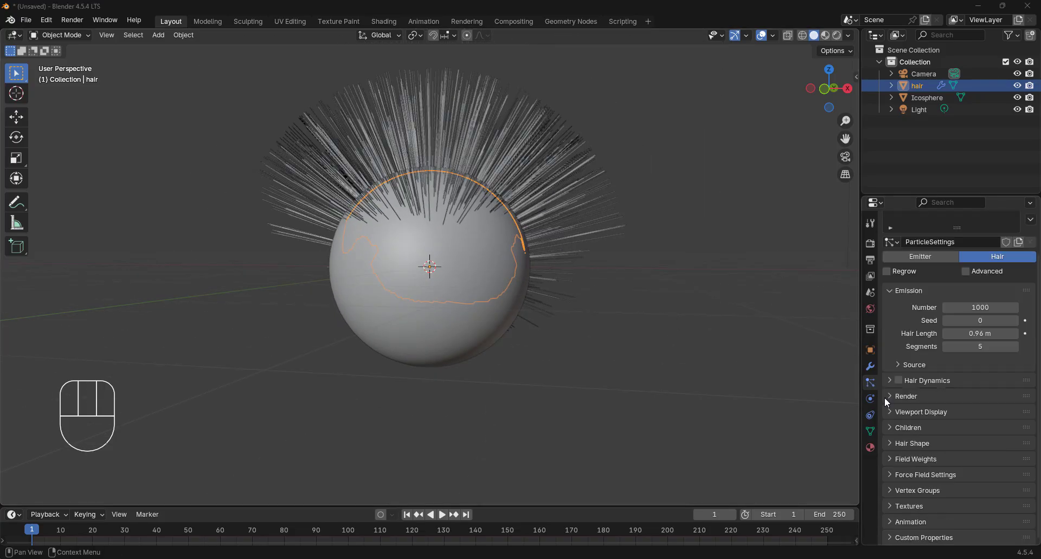
click(890, 429)
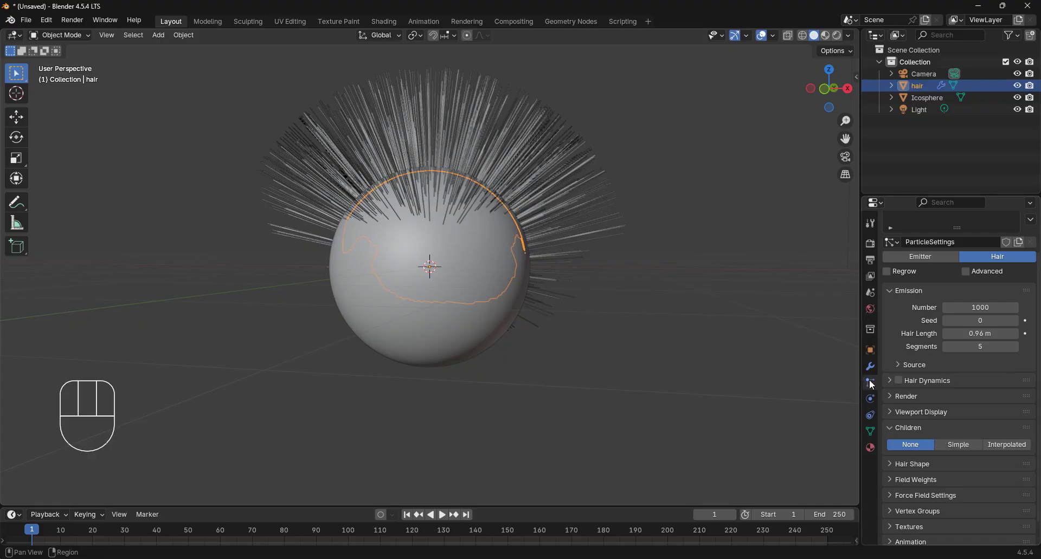
click(1007, 446)
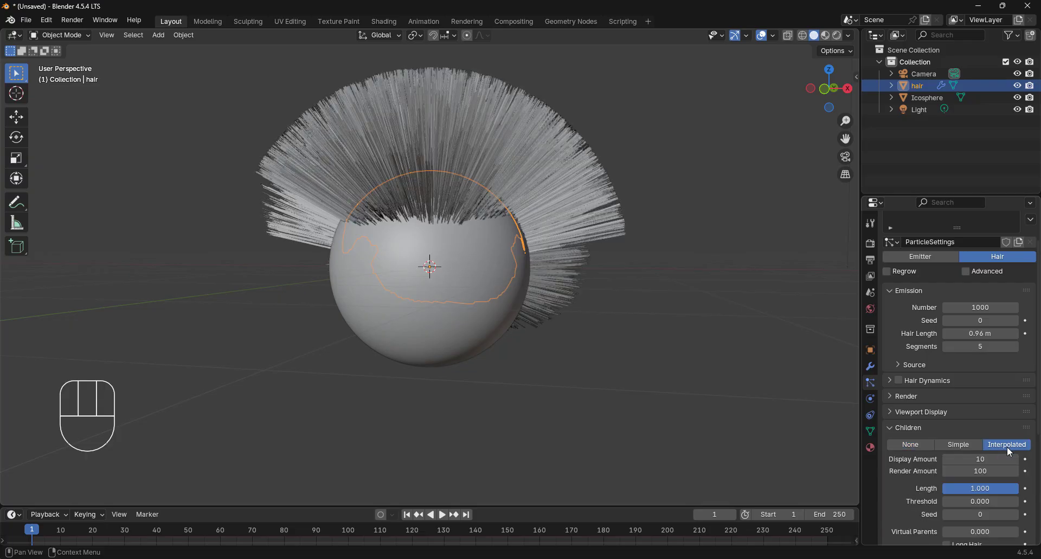
scroll(723, 370, down, 2)
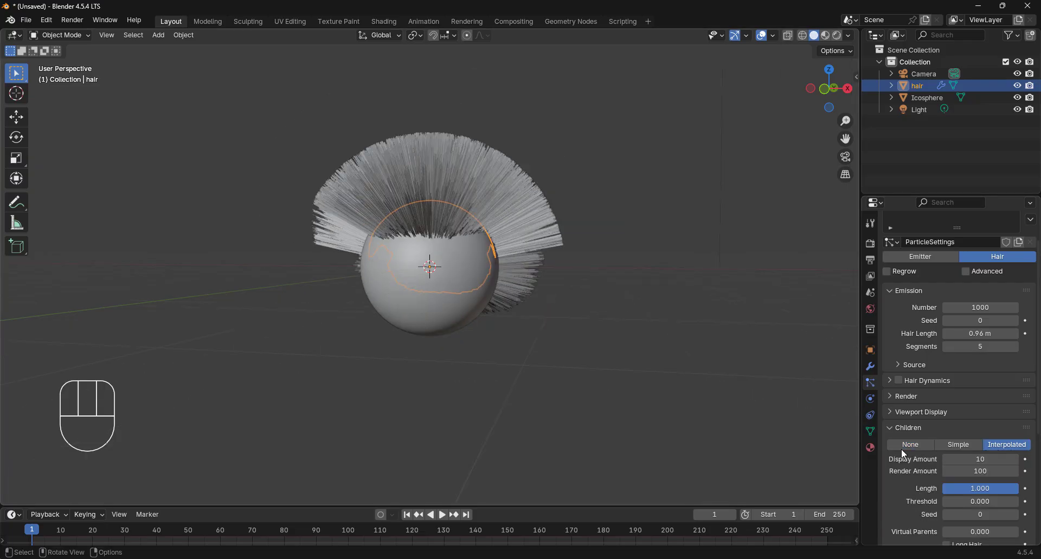
middle_drag(667, 328, 872, 336)
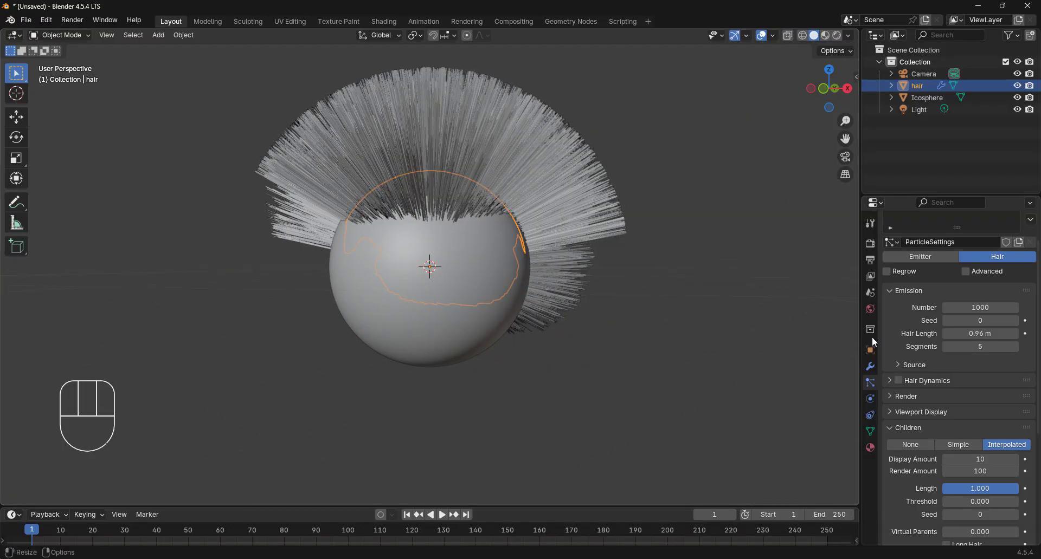
Set the hair particle emission number to 200.
click(980, 308)
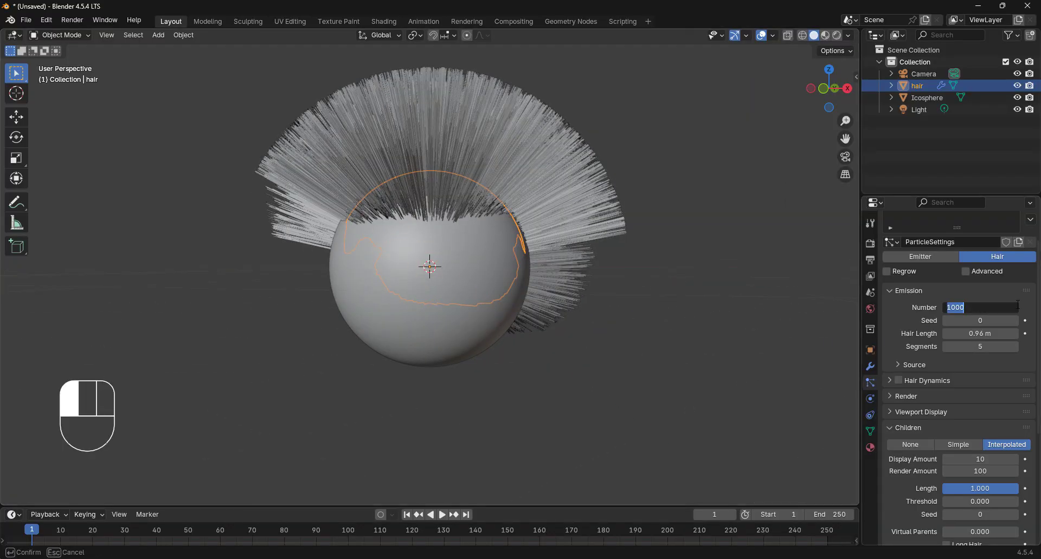
text(200)
key(Return)
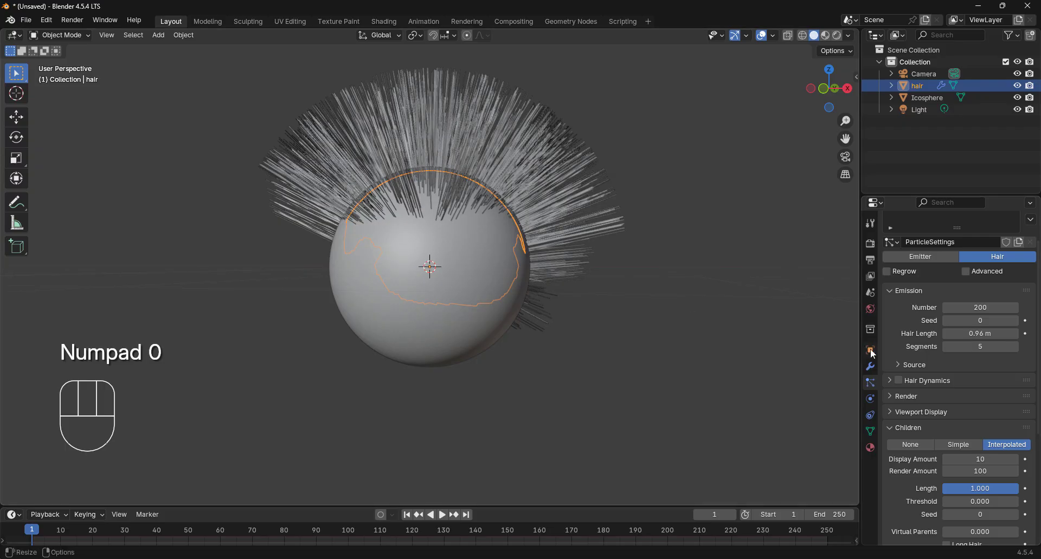
Set the hair particle emission number to 300.
click(980, 307)
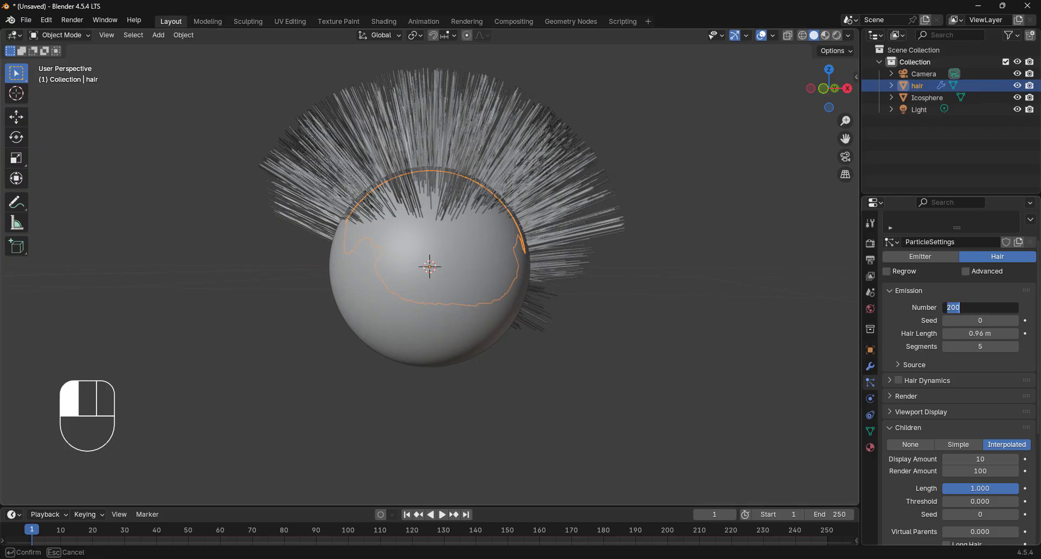
text(300)
key(Return)
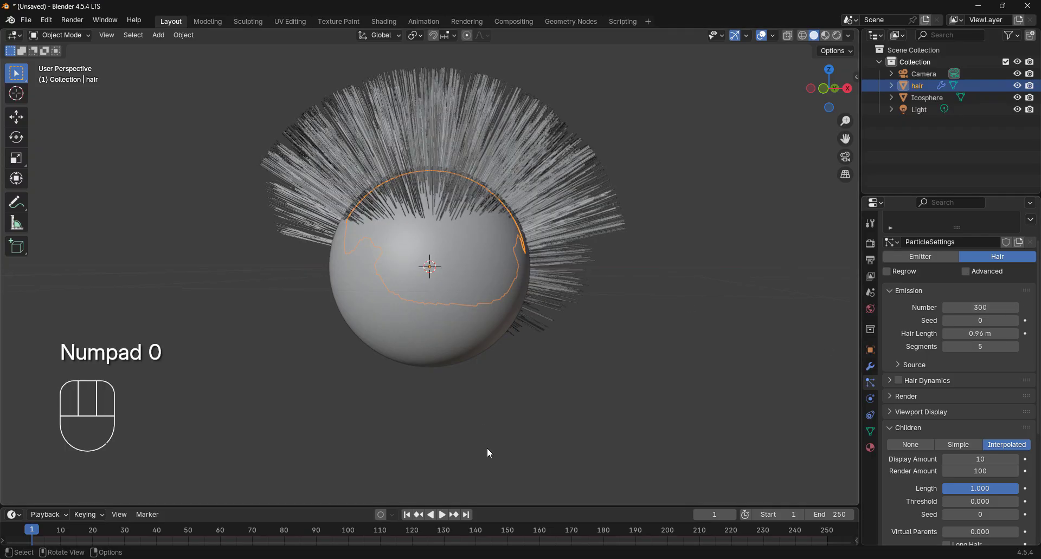
Enable B-Spline for the hair's render path and set its path steps to 4.
middle_drag(489, 453, 617, 361)
scroll(965, 434, down, 3)
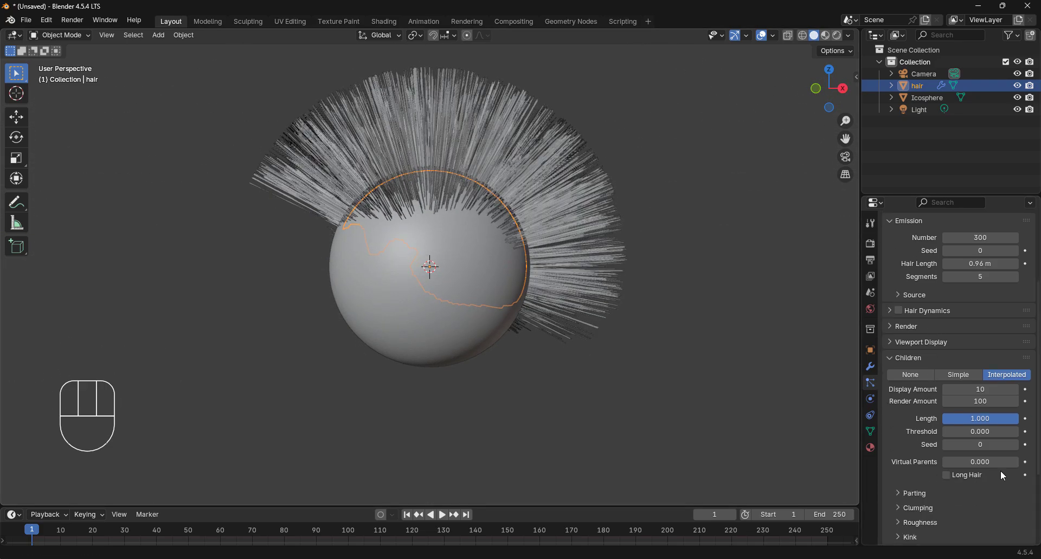
click(922, 327)
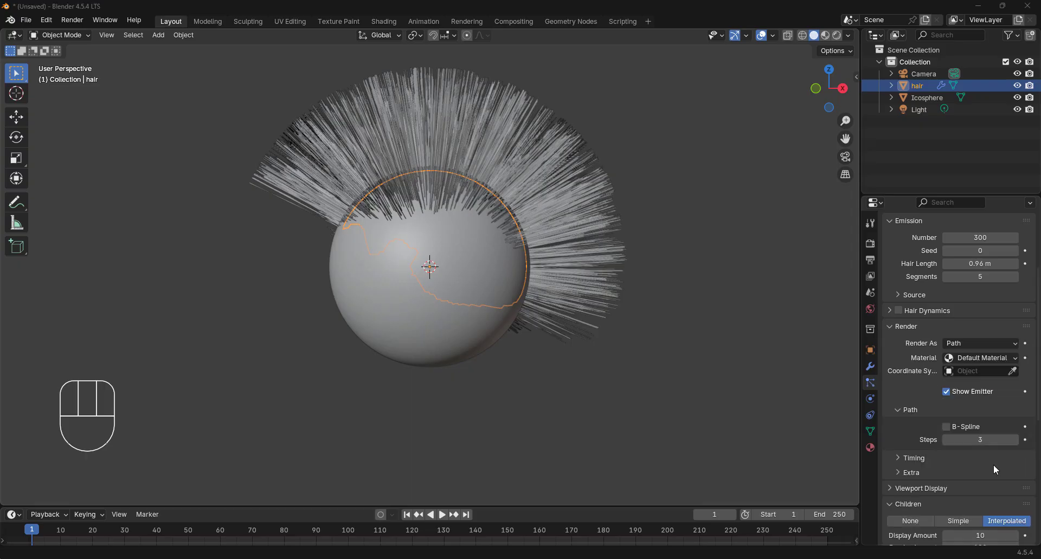
click(948, 427)
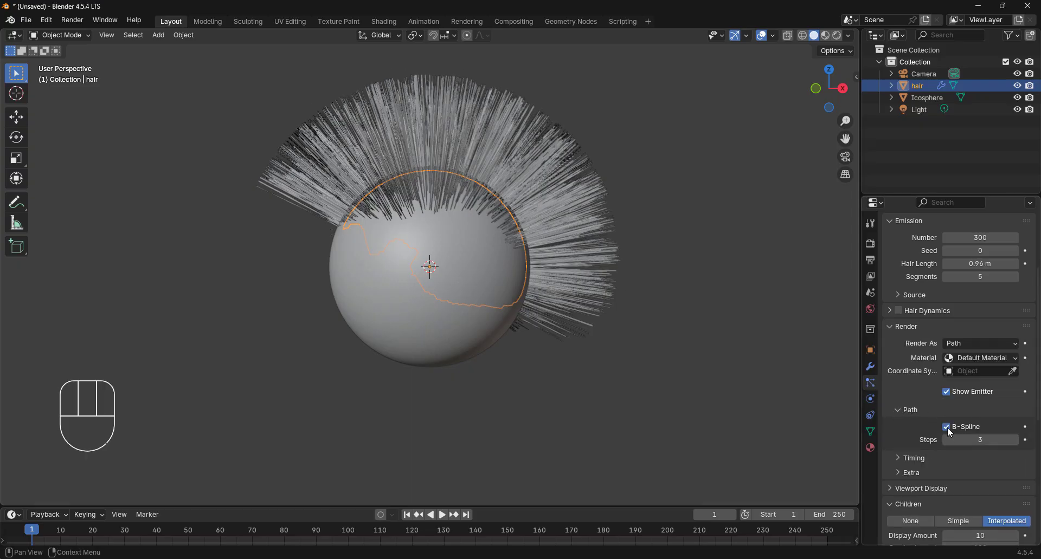
click(1015, 440)
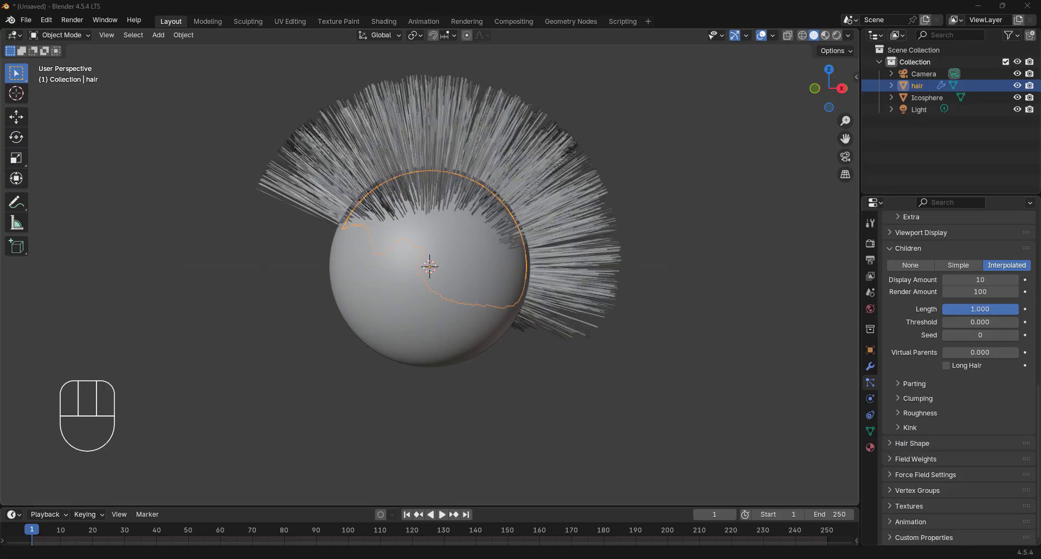
Try different seeds for the interpolated children and settle on a seed of 2.
scroll(911, 289, up, 2)
scroll(910, 293, down, 2)
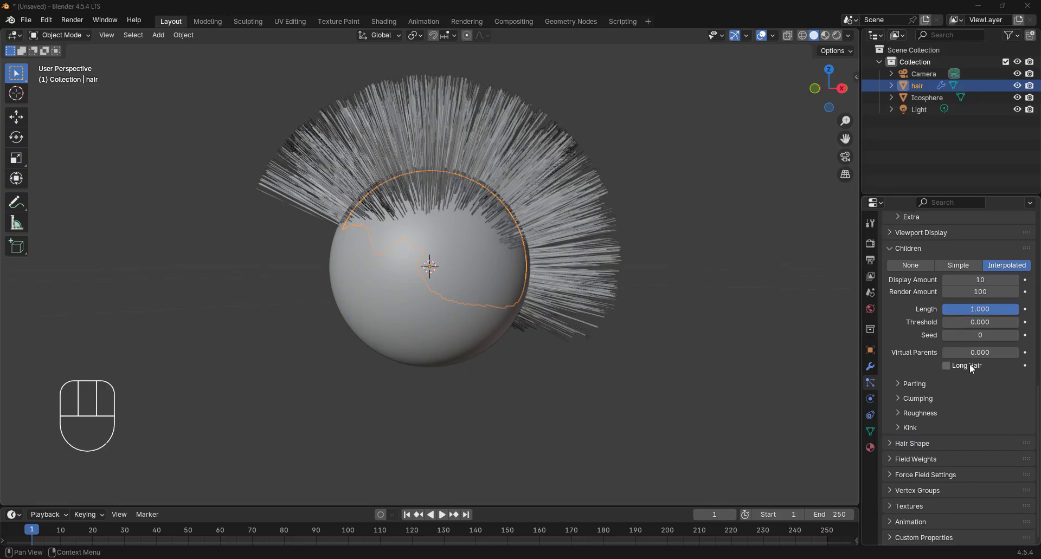
click(1016, 337)
click(1015, 336)
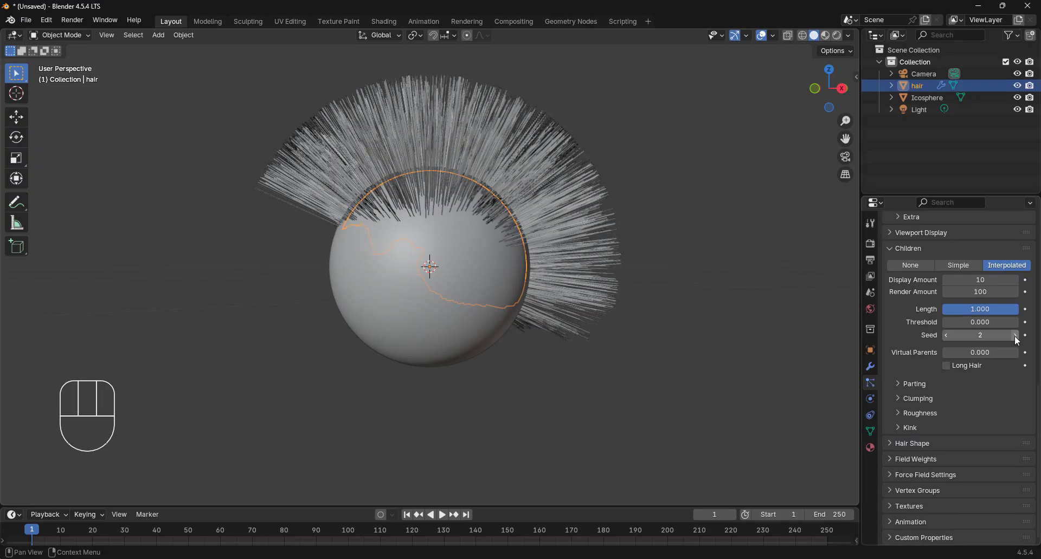
click(1015, 336)
click(1016, 337)
click(948, 336)
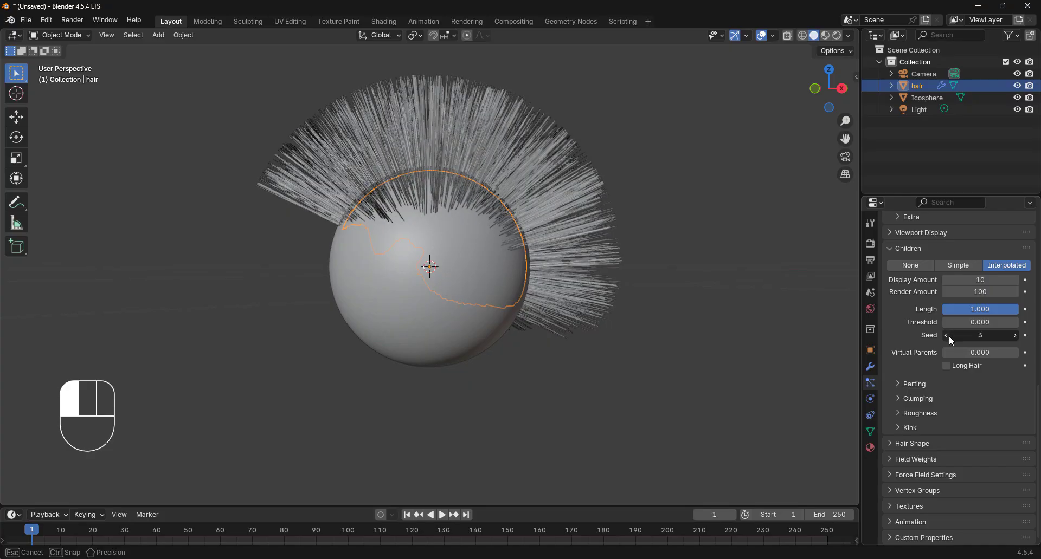
click(948, 336)
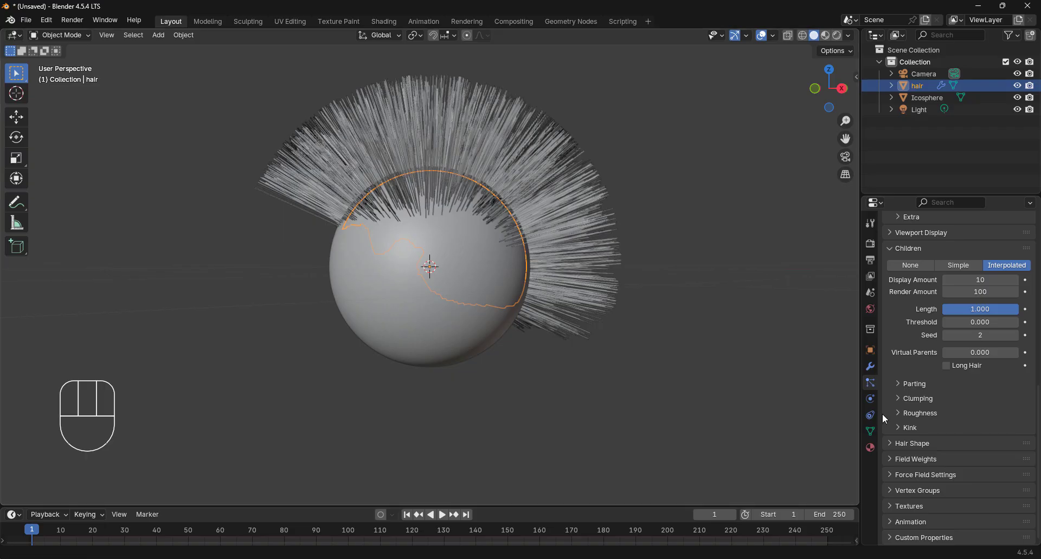
Reselect the hair object and switch it to Particle Edit mode.
click(724, 185)
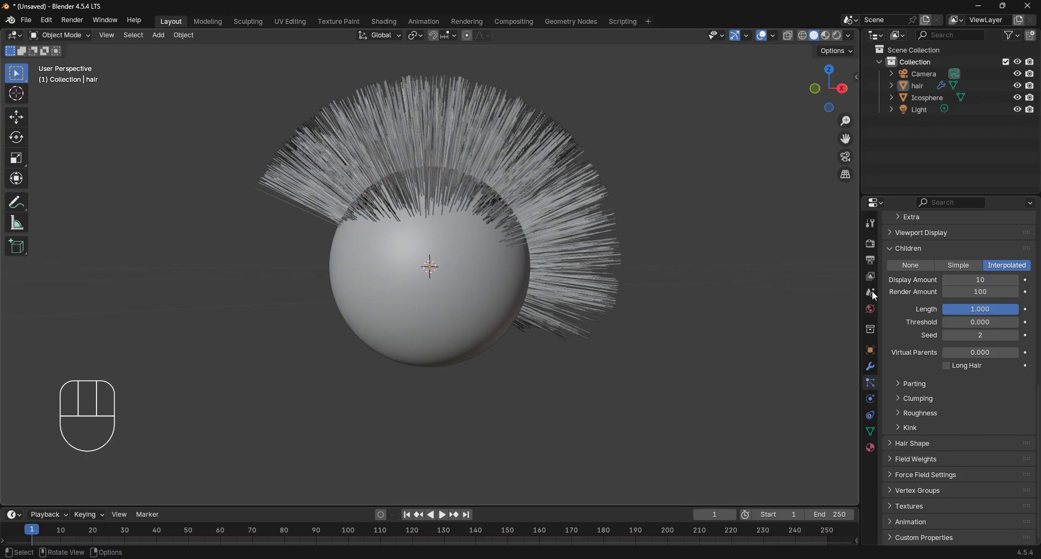
scroll(959, 380, up, 15)
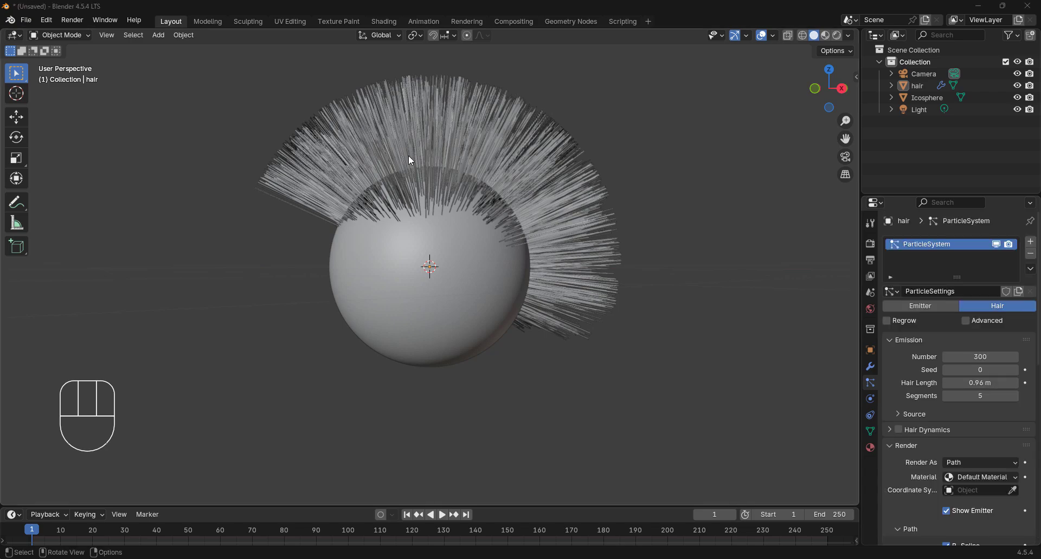
click(905, 84)
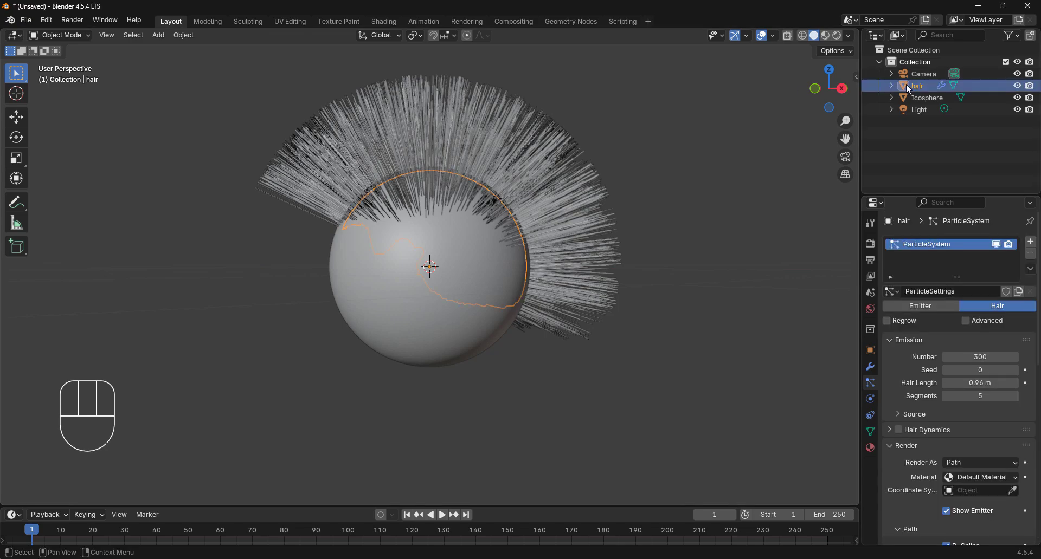
click(81, 39)
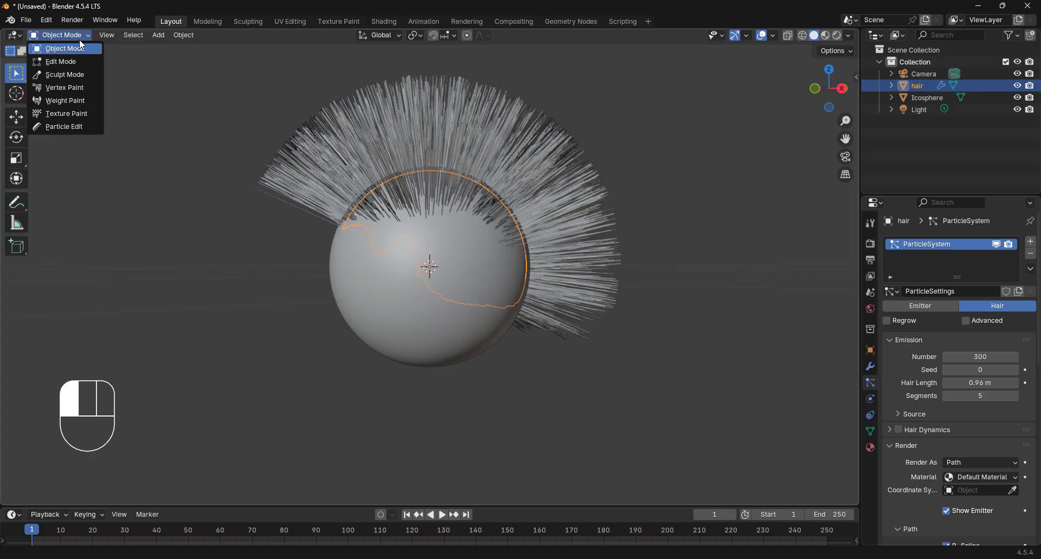
click(79, 127)
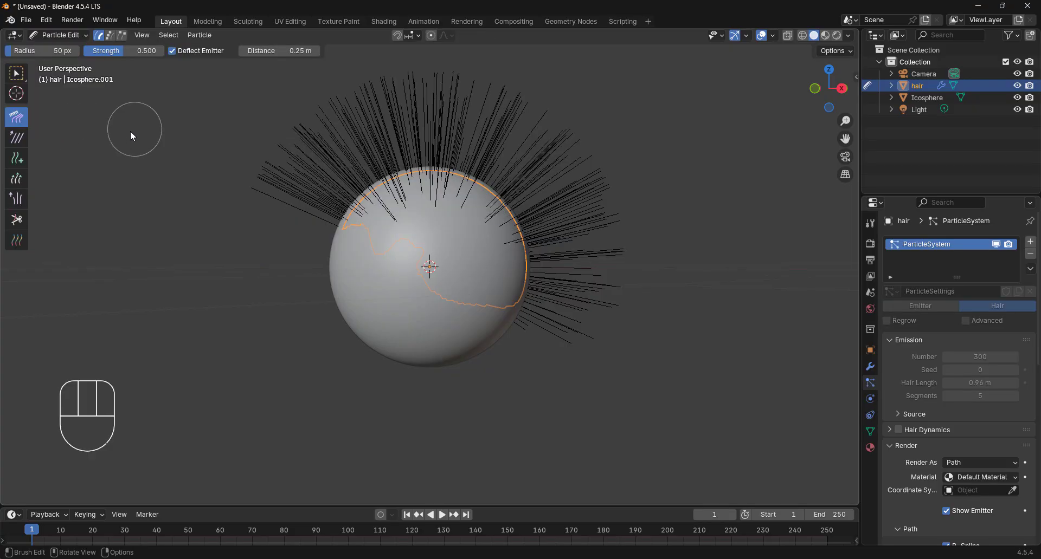
Try combing the strands on the top and side of the head backward with the Comb brush.
scroll(393, 233, up, 2)
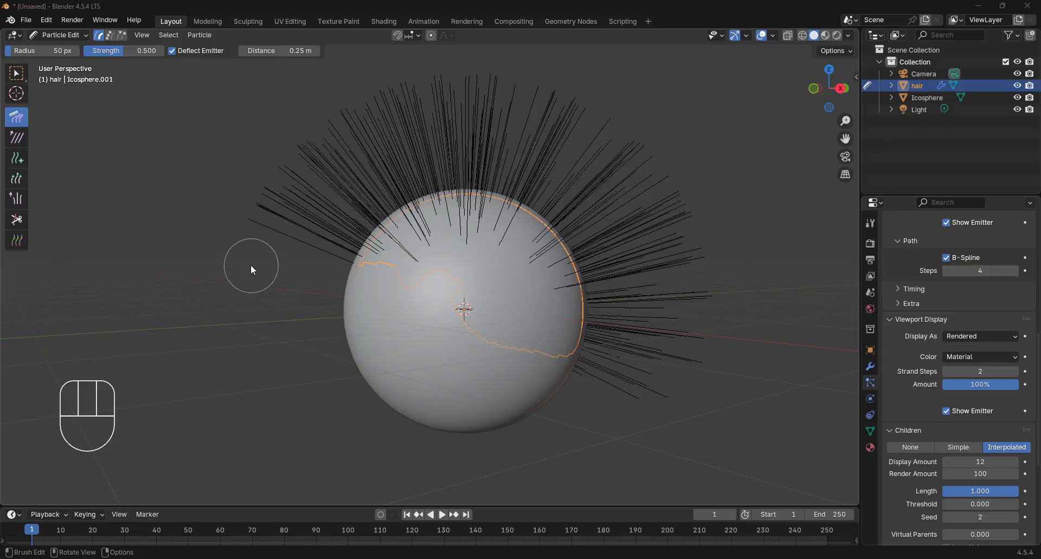
mouse_move(288, 214)
mouse_down()
mouse_move(474, 162)
mouse_move(547, 155)
mouse_up()
drag(279, 231, 544, 169)
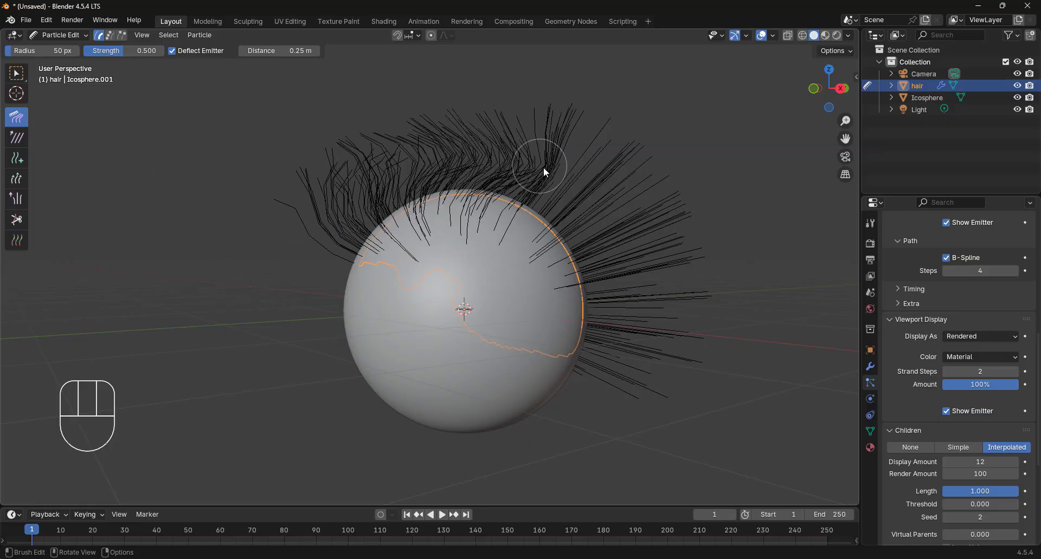
drag(383, 158, 583, 212)
mouse_move(352, 168)
mouse_down()
mouse_move(637, 234)
mouse_move(490, 195)
mouse_up()
mouse_move(318, 265)
mouse_down()
mouse_move(384, 290)
mouse_move(423, 260)
mouse_move(494, 297)
mouse_move(511, 333)
mouse_up()
middle_drag(612, 309, 618, 285)
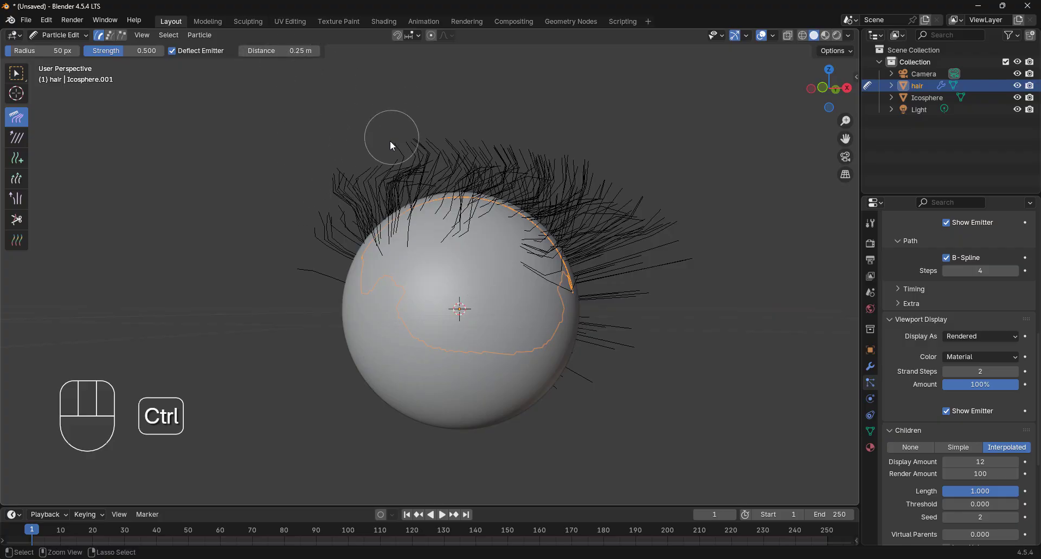
Undo the combing strokes on the hair.
key(ctrl+z)
key(ctrl+z)
key(ctrl+z)
key(ctrl+z)
key(ctrl+z)
key(ctrl+z)
key(ctrl+z)
key(ctrl+z)
key(ctrl+z)
key(ctrl+z)
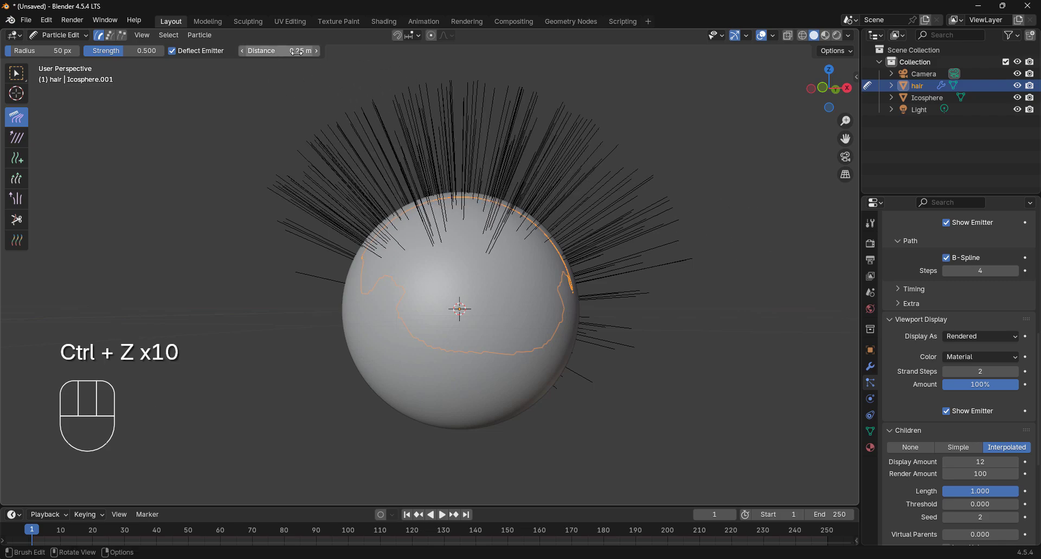
Set the Comb brush's emitter deflection distance to 1.15 m and comb the strands back and down around the whole head.
drag(279, 50, 287, 50)
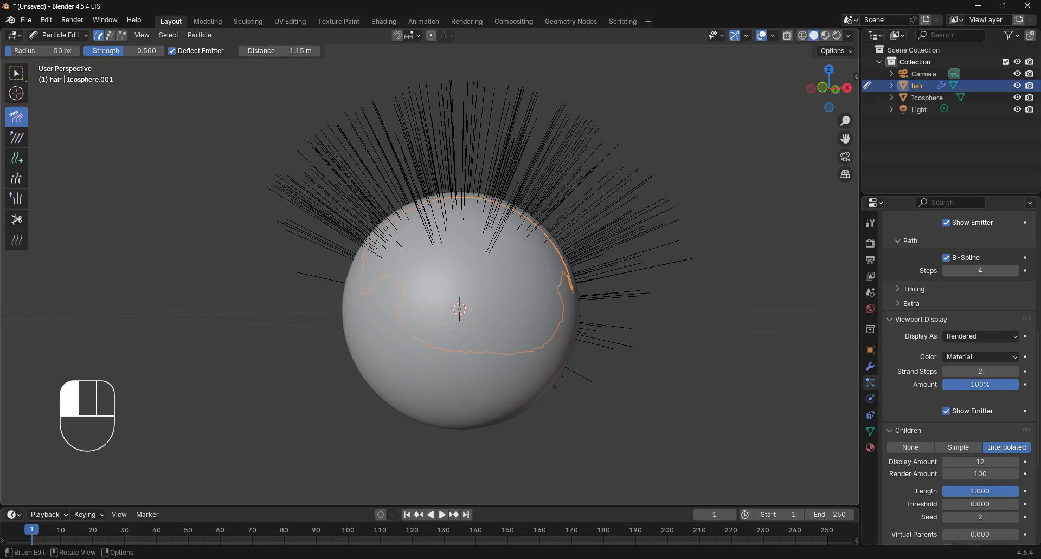
mouse_move(288, 288)
mouse_down()
mouse_move(347, 204)
mouse_move(314, 267)
mouse_move(336, 246)
mouse_move(349, 165)
mouse_move(423, 163)
mouse_move(495, 116)
mouse_move(523, 177)
mouse_move(608, 221)
mouse_up()
scroll(592, 162, up, 1)
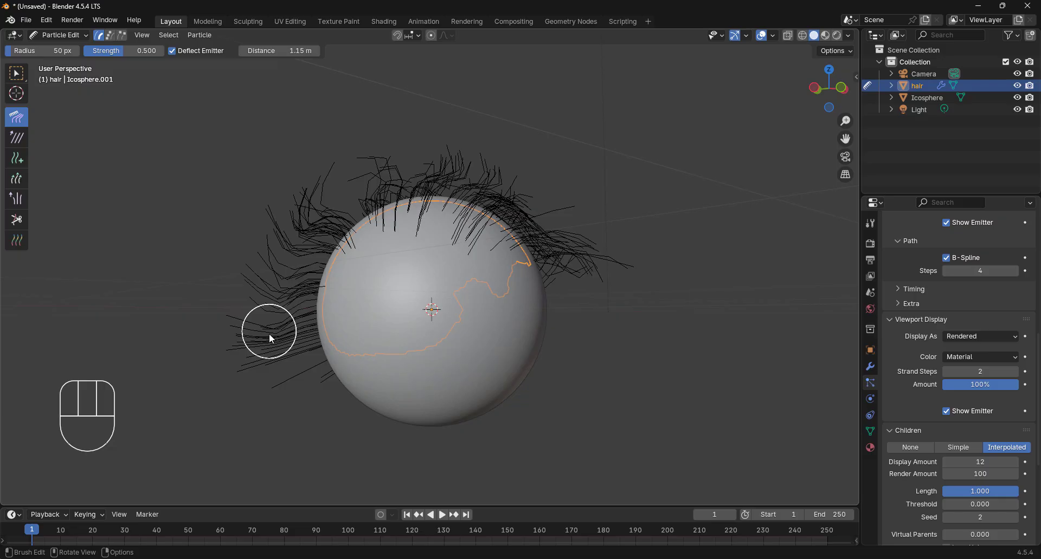
mouse_move(269, 333)
mouse_down()
mouse_move(321, 256)
mouse_move(456, 178)
mouse_move(368, 237)
mouse_move(450, 208)
mouse_move(603, 227)
mouse_move(561, 279)
mouse_move(574, 292)
mouse_move(352, 255)
mouse_up()
middle_drag(352, 255, 451, 243)
mouse_move(451, 242)
mouse_down()
mouse_move(493, 333)
mouse_move(555, 232)
mouse_move(534, 340)
mouse_up()
middle_drag(534, 341, 458, 211)
mouse_move(434, 206)
mouse_down()
mouse_move(325, 374)
mouse_move(317, 325)
mouse_up()
middle_drag(704, 270, 558, 304)
mouse_move(412, 244)
mouse_down()
mouse_move(500, 307)
mouse_move(349, 291)
mouse_move(427, 374)
mouse_up()
middle_drag(426, 428, 437, 391)
drag(412, 260, 464, 325)
drag(477, 217, 596, 325)
Enlarge the Comb brush radius to 100 px and smooth the strands over the crown and side of the head.
key(f)
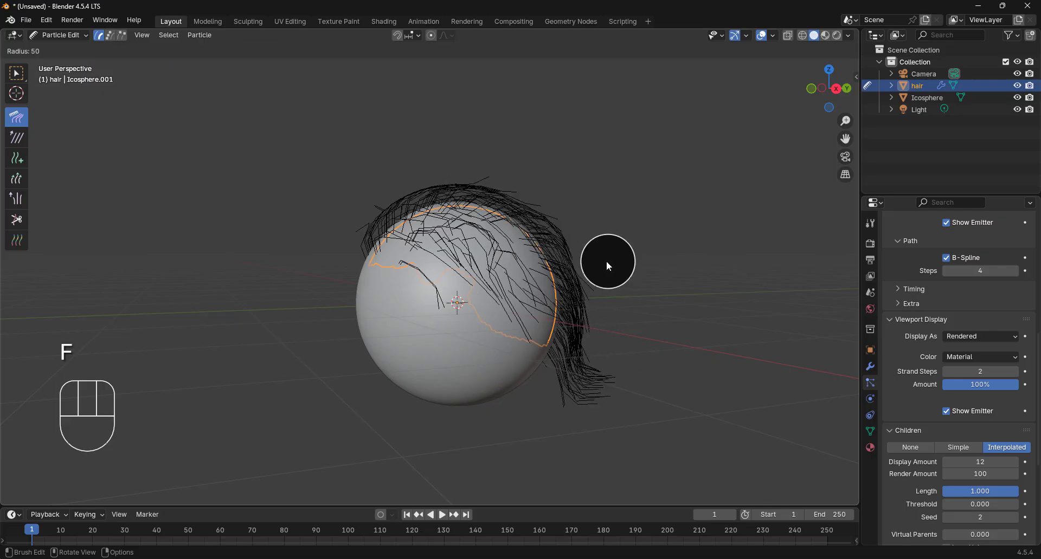
click(634, 301)
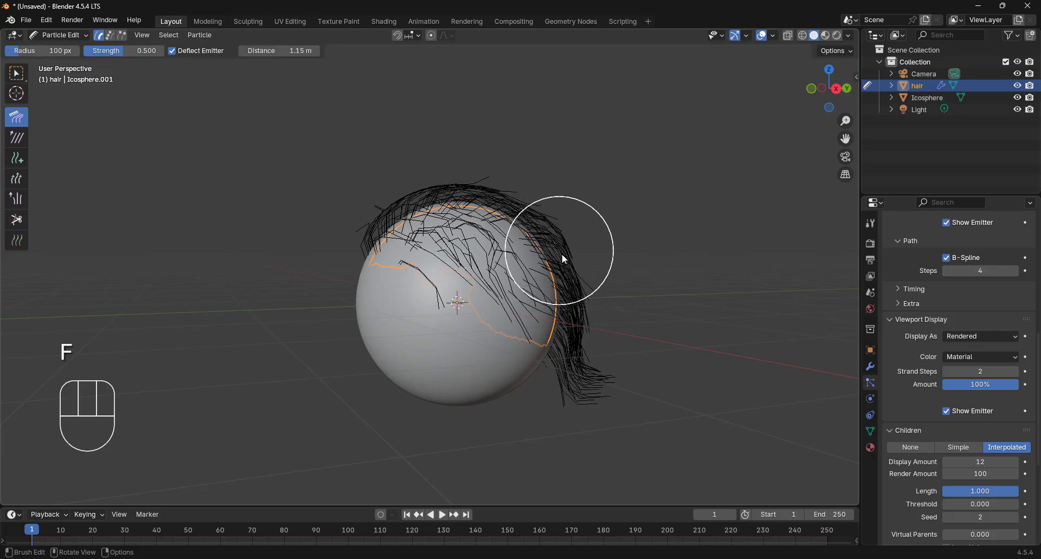
drag(537, 226, 491, 233)
drag(403, 204, 480, 230)
mouse_move(429, 255)
mouse_down()
mouse_move(477, 271)
mouse_move(497, 315)
mouse_up()
Reduce the Comb brush radius to 31 px and comb the strands at the back of the head.
key(f)
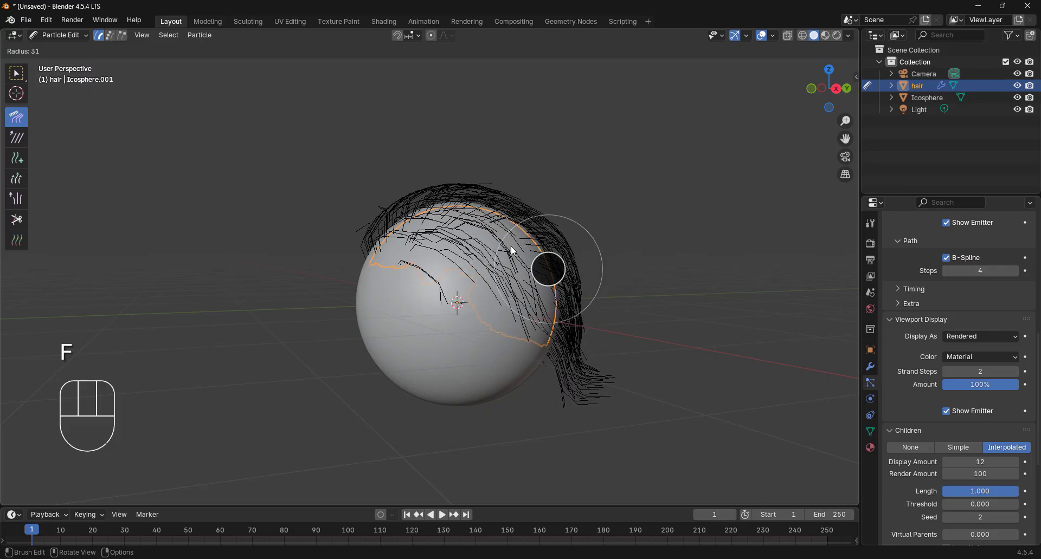
click(534, 256)
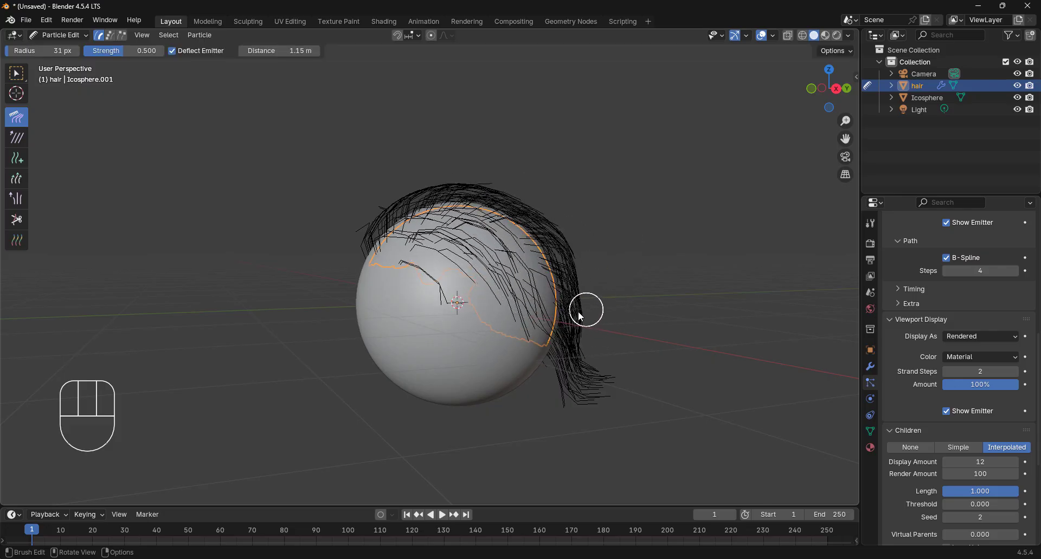
drag(580, 317, 606, 336)
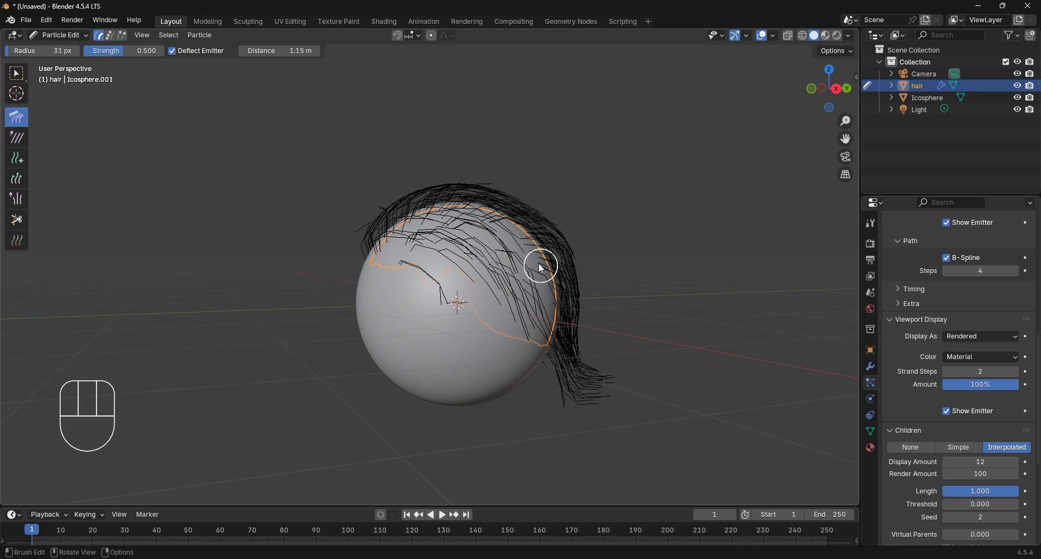
Enlarge the Comb brush radius to 147 px and comb the back and side strands down along the head.
key(f)
click(583, 288)
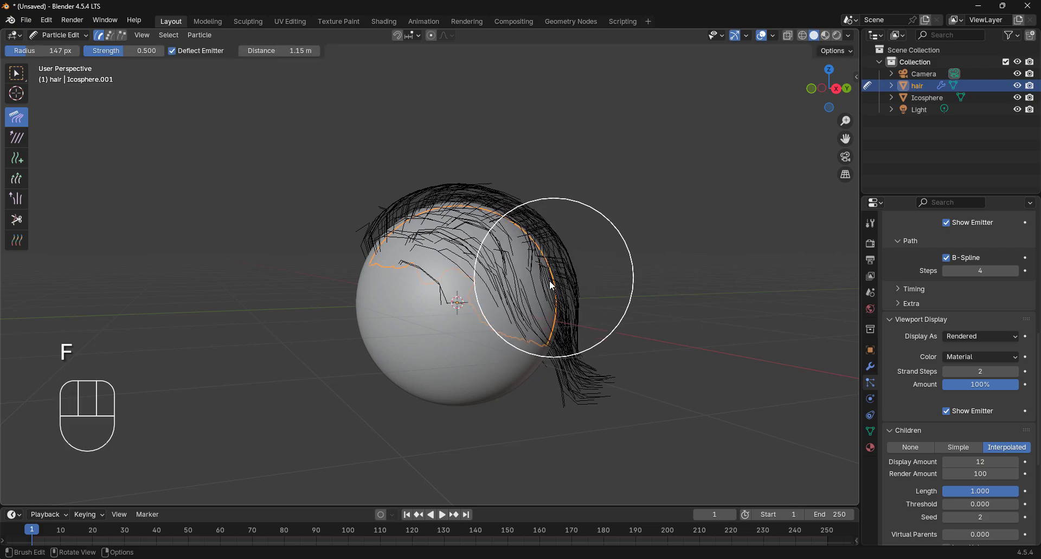
mouse_move(539, 282)
mouse_down()
mouse_move(618, 295)
mouse_move(622, 281)
mouse_move(587, 327)
mouse_up()
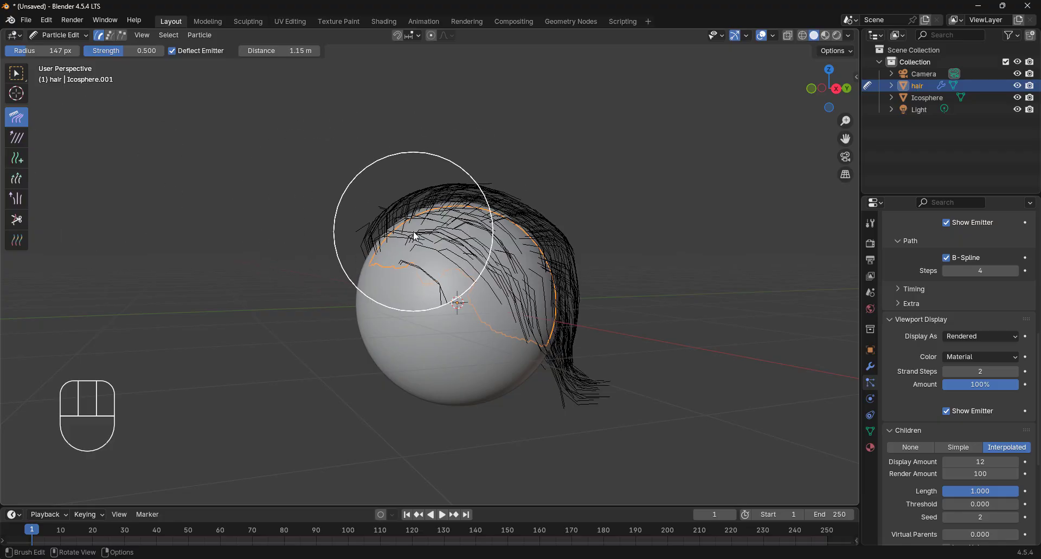
mouse_move(414, 232)
mouse_down()
mouse_move(477, 233)
mouse_move(502, 263)
mouse_up()
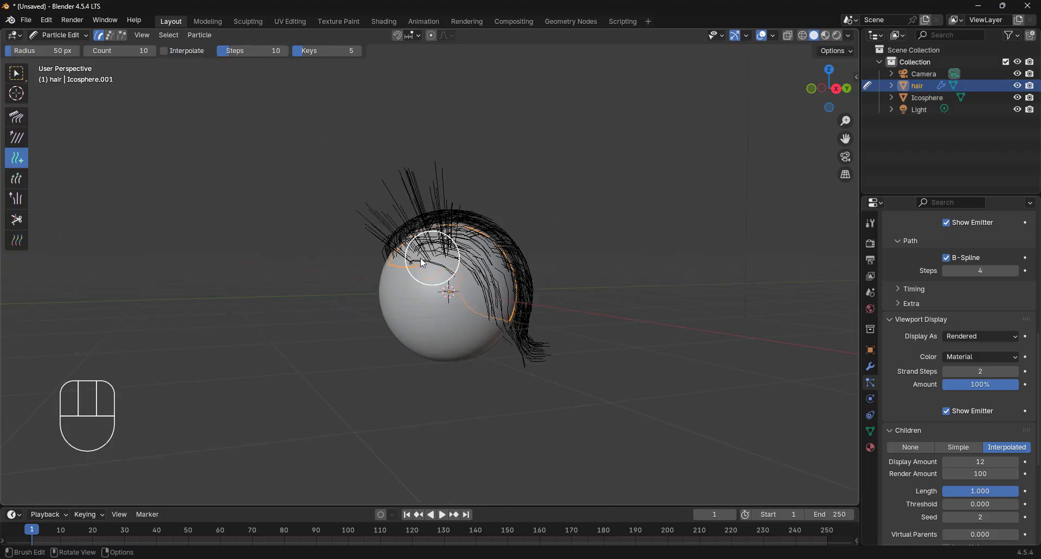
Add new strands across the scalp with the Add brush and lengthen them with the Length brush set to Grow.
mouse_move(422, 264)
mouse_down()
mouse_move(488, 261)
mouse_move(518, 316)
mouse_up()
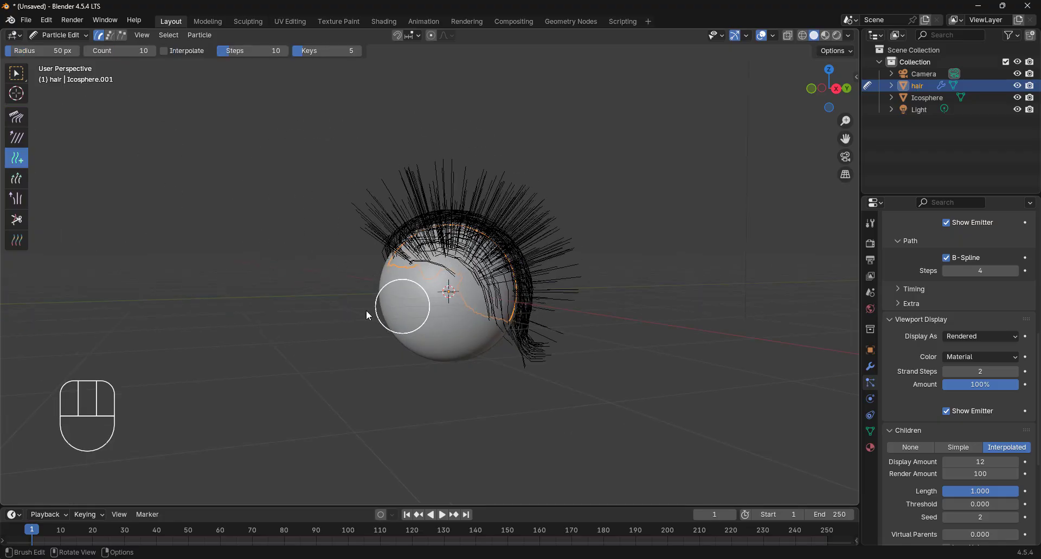
click(12, 182)
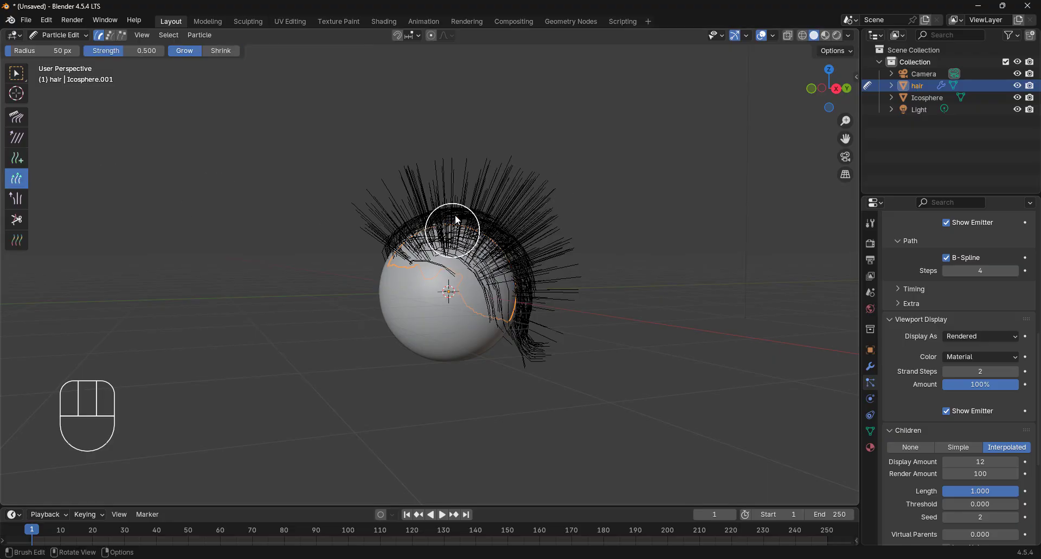
mouse_move(454, 215)
mouse_down()
mouse_move(409, 194)
mouse_move(393, 203)
mouse_move(502, 264)
mouse_up()
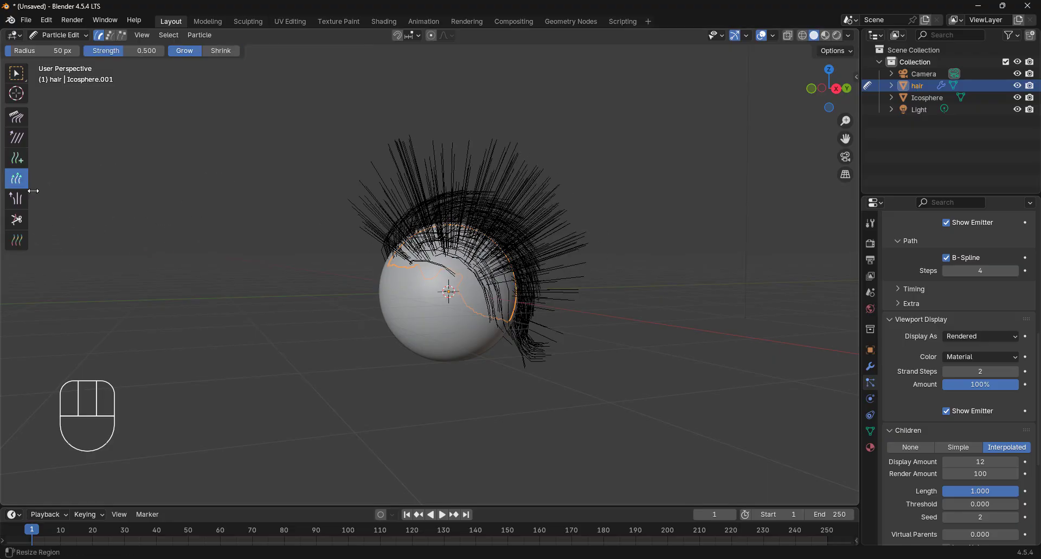
Trim the tips of the upright strands with the Cut brush and comb the hair down around both sides of the head.
click(16, 220)
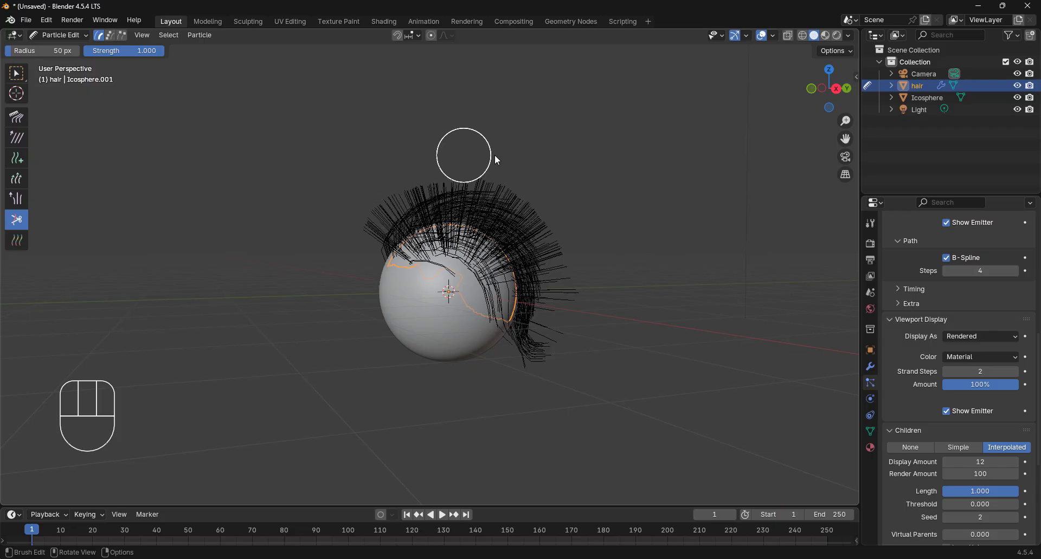
middle_drag(288, 248, 224, 237)
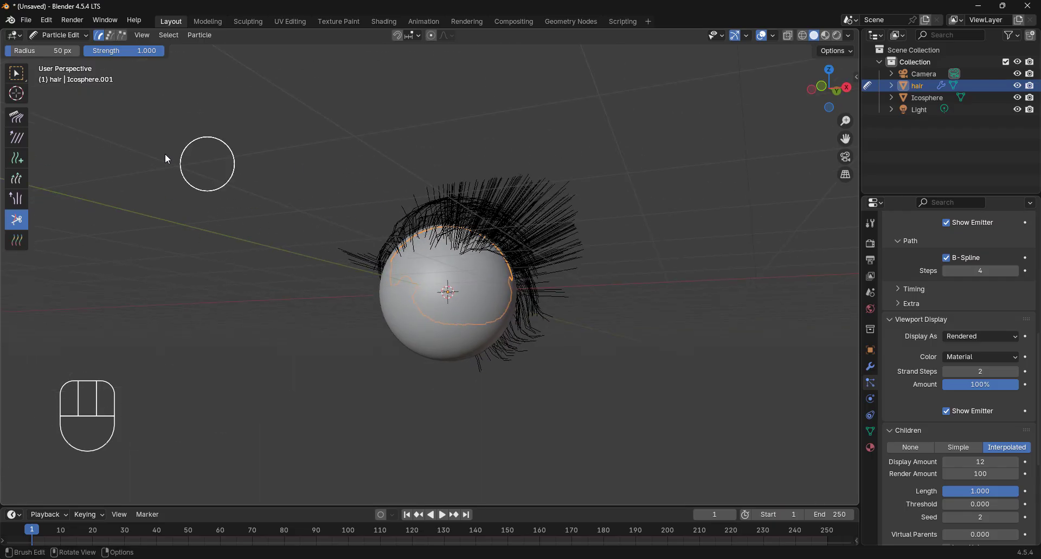
click(17, 117)
mouse_move(515, 213)
mouse_down()
mouse_move(551, 247)
mouse_move(537, 239)
mouse_up()
drag(408, 227, 381, 295)
mouse_move(367, 215)
mouse_down()
mouse_move(354, 281)
mouse_move(408, 315)
mouse_up()
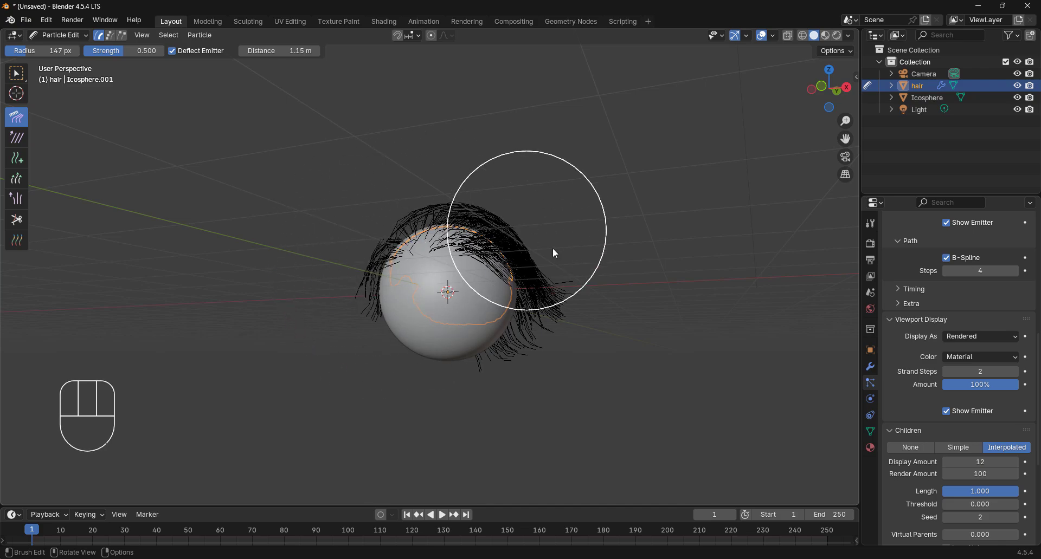
Comb the stray side strands down along the head and preview the hair in Object Mode with rendered shading.
drag(548, 247, 550, 309)
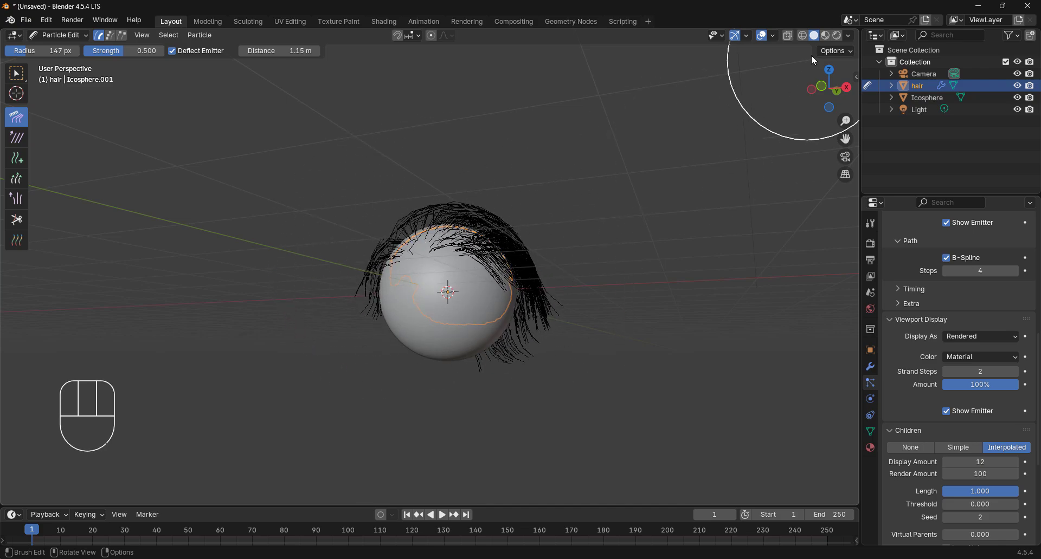
click(837, 36)
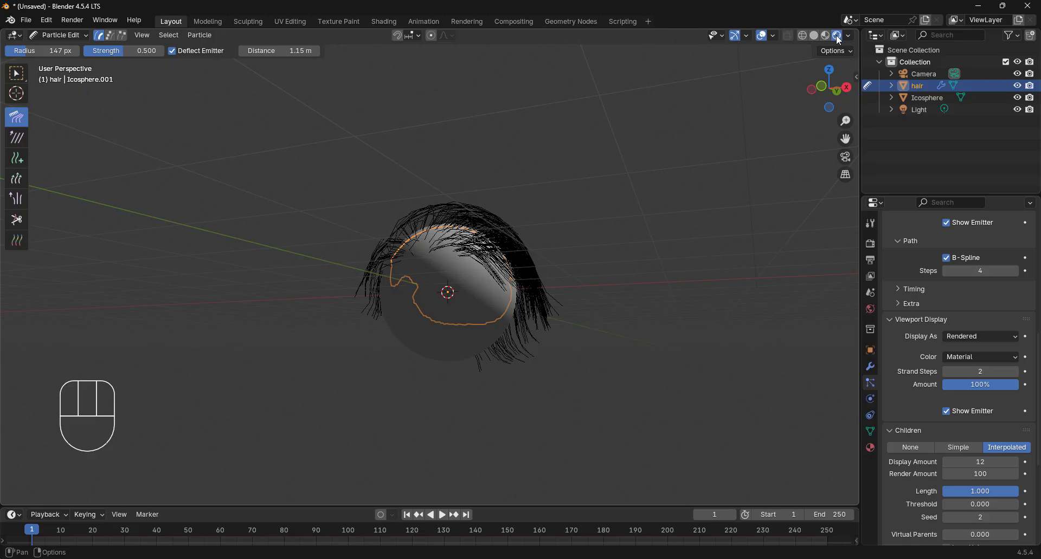
click(57, 36)
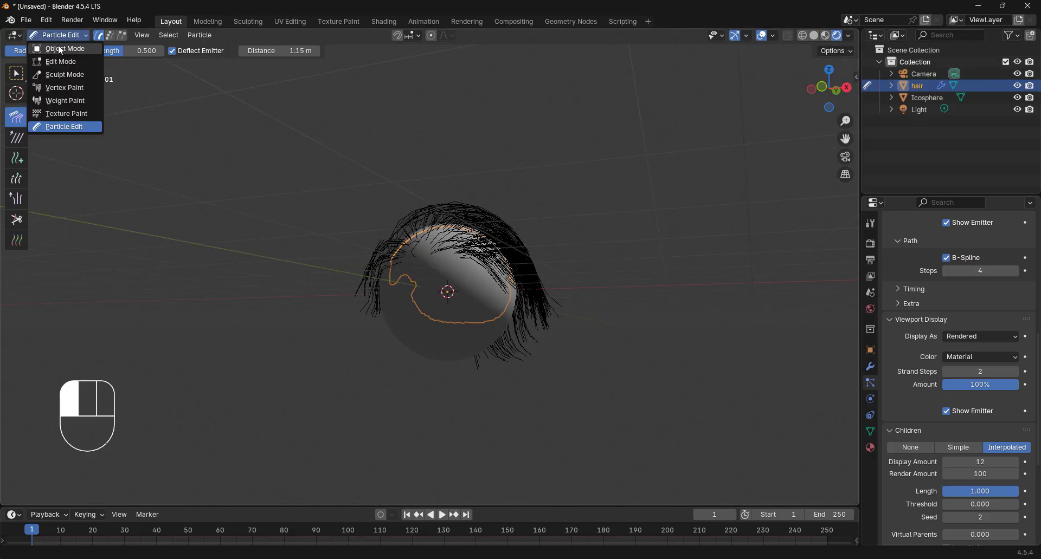
click(57, 44)
click(624, 242)
middle_drag(623, 241, 589, 233)
Return to Particle Edit mode and comb the strands on the opposite side of the head down and toward the face.
click(58, 35)
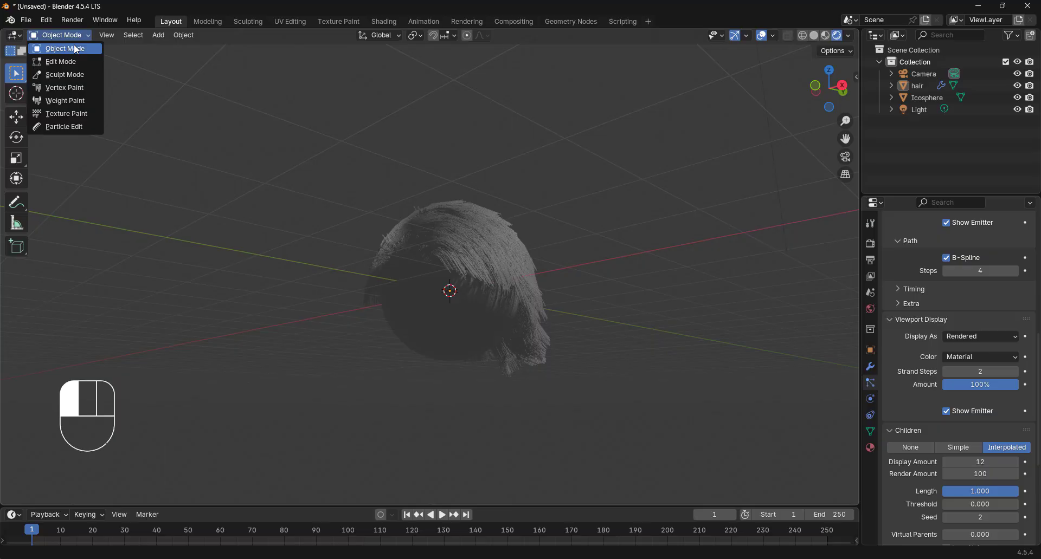
click(69, 132)
mouse_move(588, 231)
middle_down()
mouse_move(588, 193)
mouse_move(621, 212)
middle_up()
mouse_move(405, 227)
mouse_down()
mouse_move(362, 290)
mouse_move(367, 304)
mouse_up()
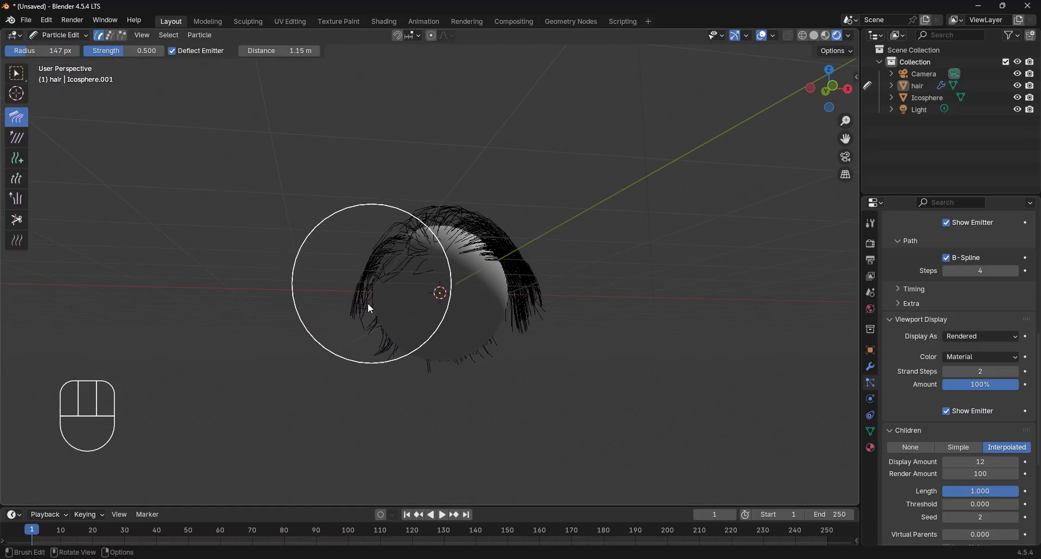
drag(360, 239, 397, 285)
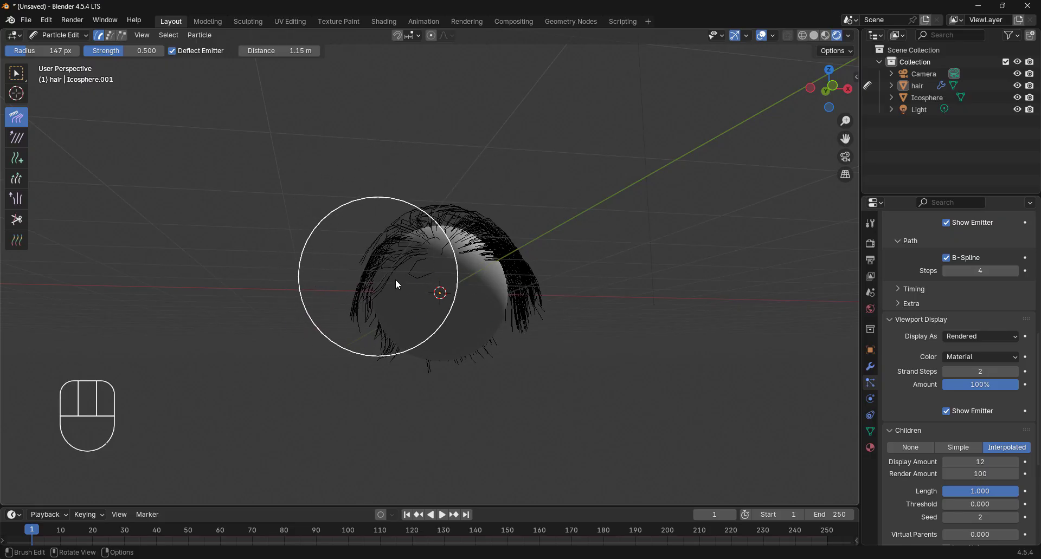
mouse_move(665, 262)
middle_down()
mouse_move(617, 281)
mouse_move(548, 270)
middle_up()
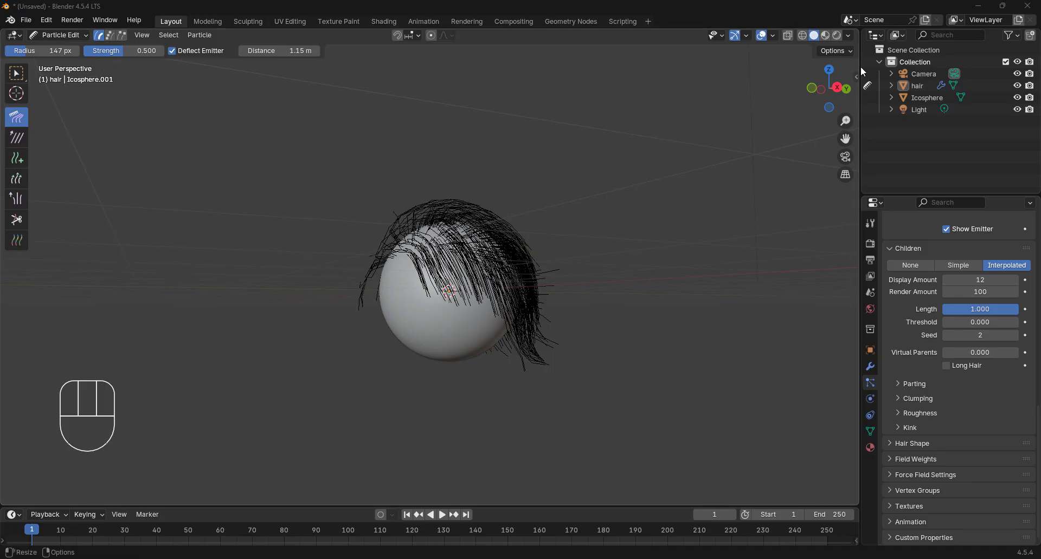
In the Shading workspace, create a new material for the hair object and set its Principled BSDF base color to pinkish red.
click(825, 36)
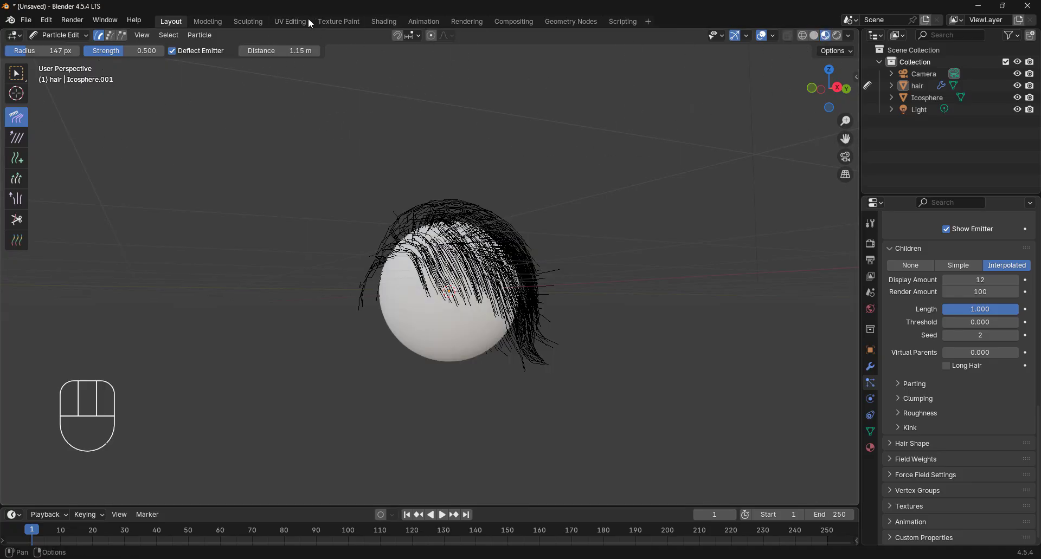
click(374, 21)
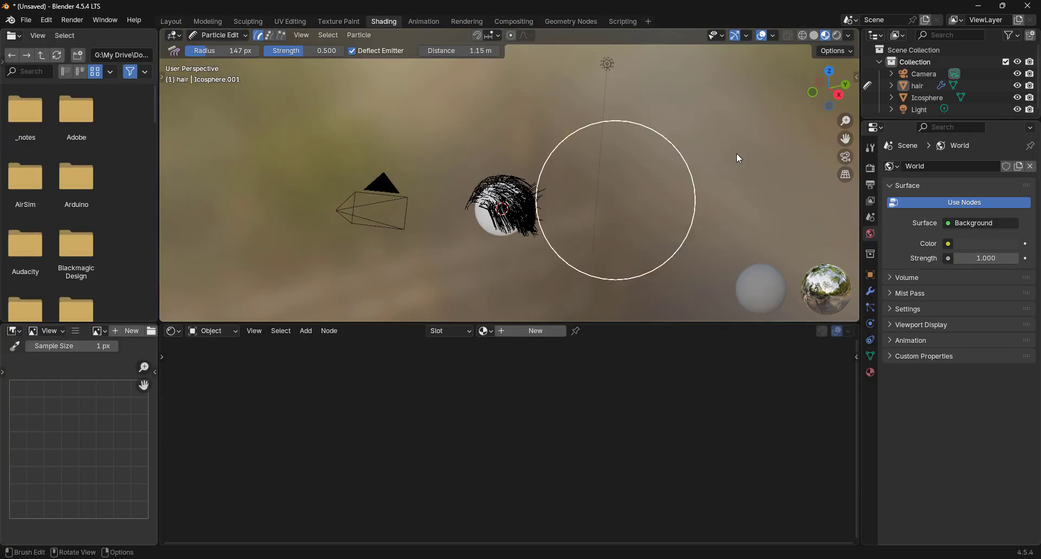
click(922, 86)
click(532, 329)
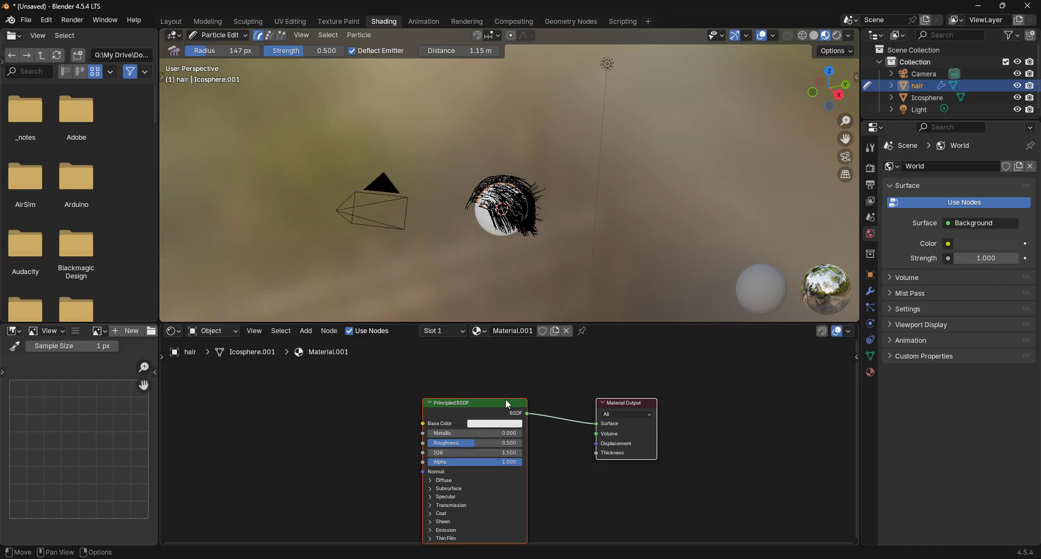
click(495, 424)
drag(507, 314, 508, 322)
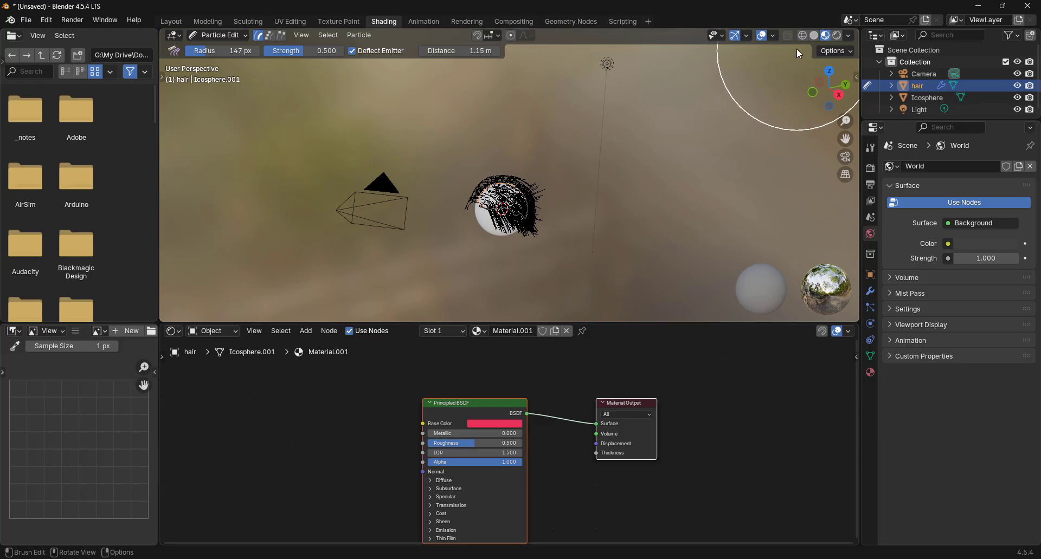
Switch the hair to Object Mode with rendered shading and inspect the colored hair up close from different sides.
click(224, 35)
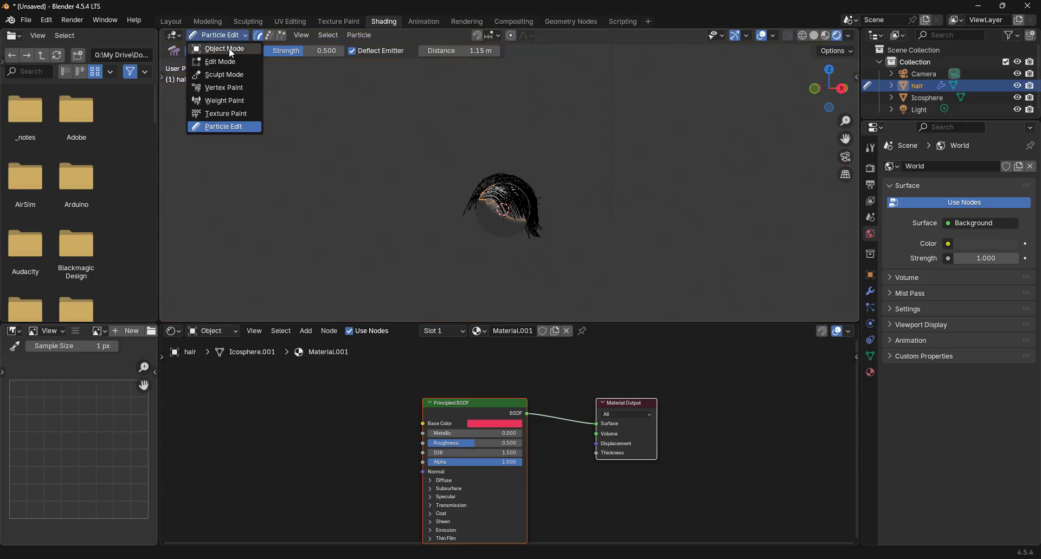
click(229, 48)
scroll(594, 229, up, 4)
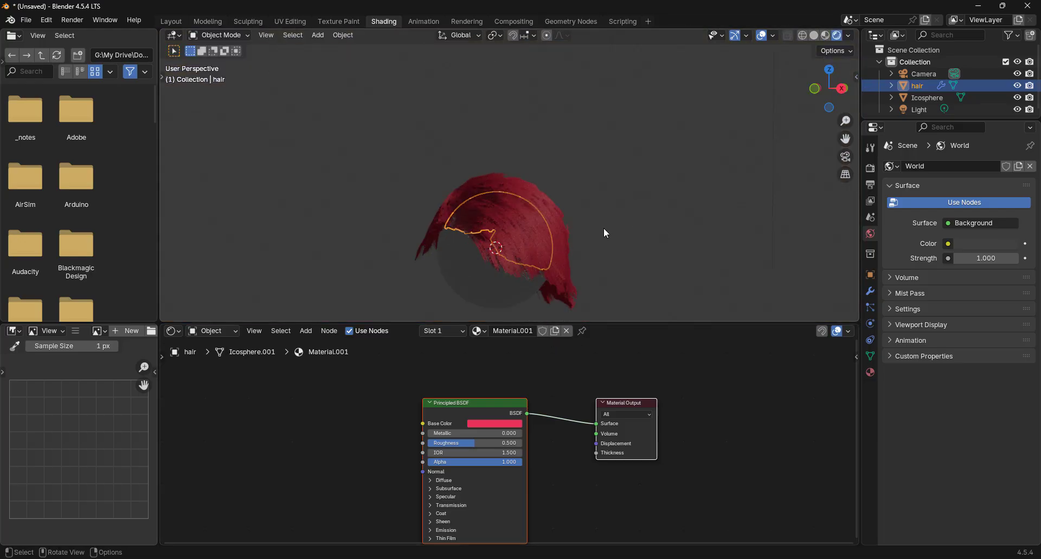
middle_drag(603, 229, 638, 225)
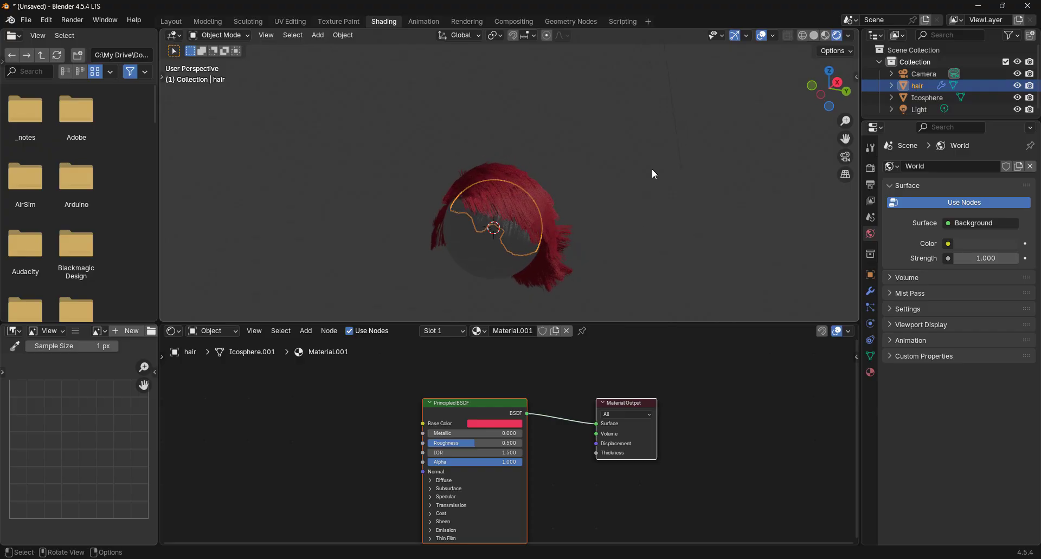